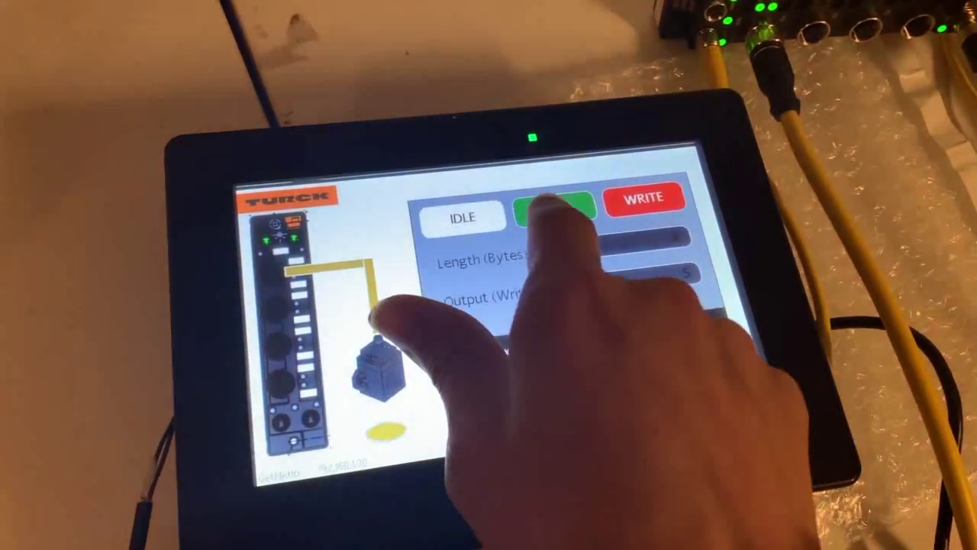
- Read the RFID tag from the HMI so the response shows Read and byte 0 shows 5
left_click(554, 208)
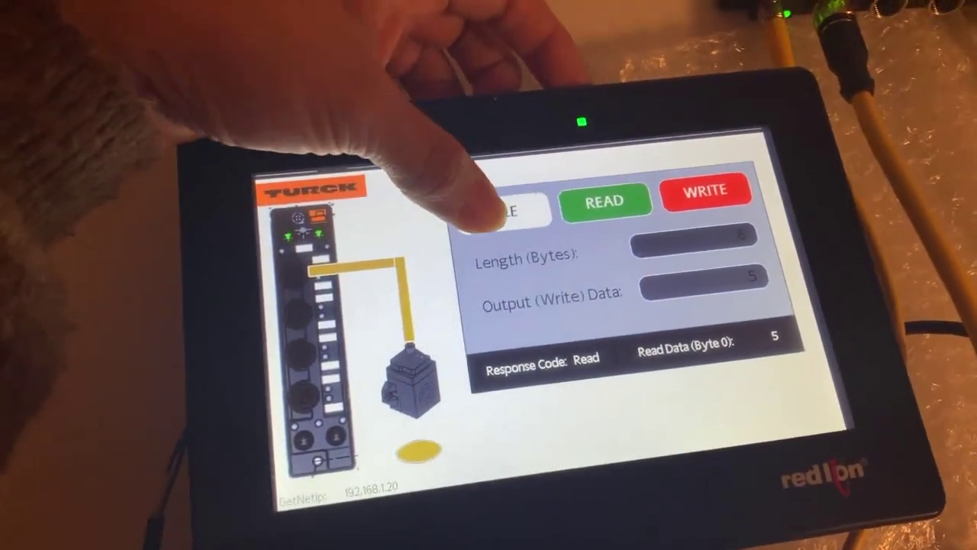
- From idle, write output data 9 to the tag, return to idle, then read it back
left_click(492, 214)
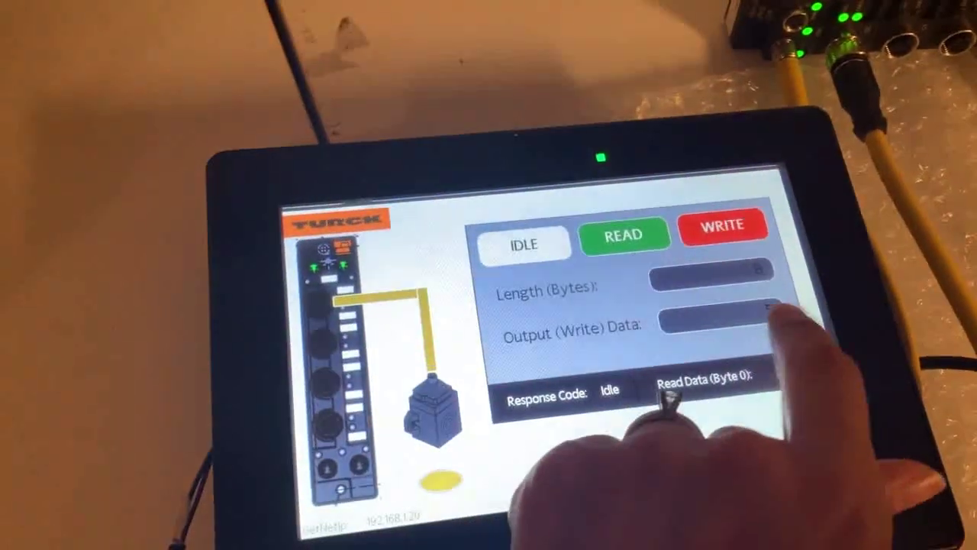
left_click(725, 297)
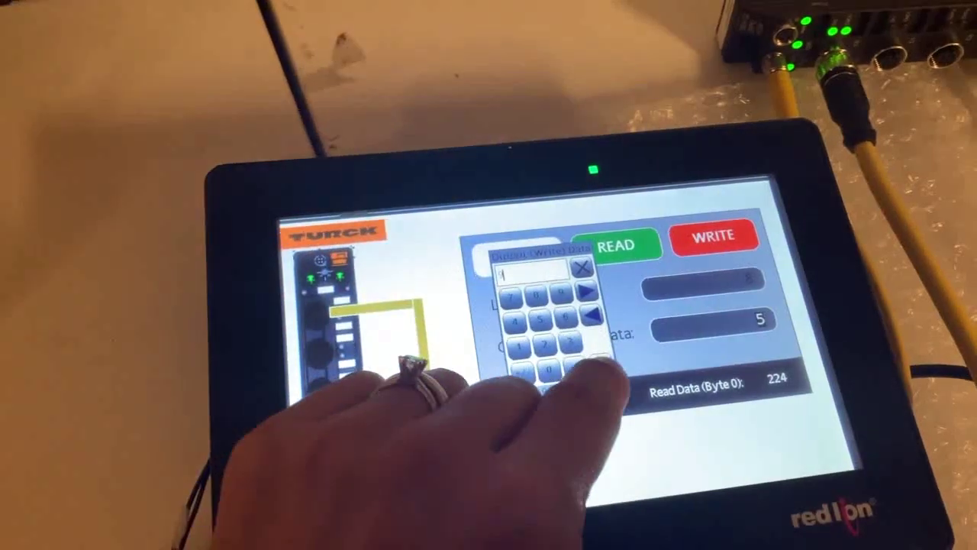
left_click(614, 355)
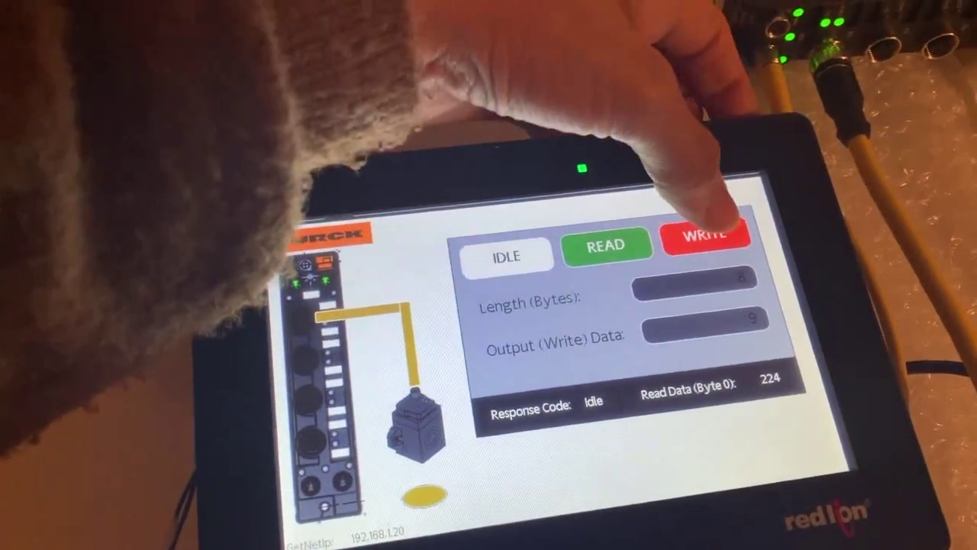
left_click(711, 226)
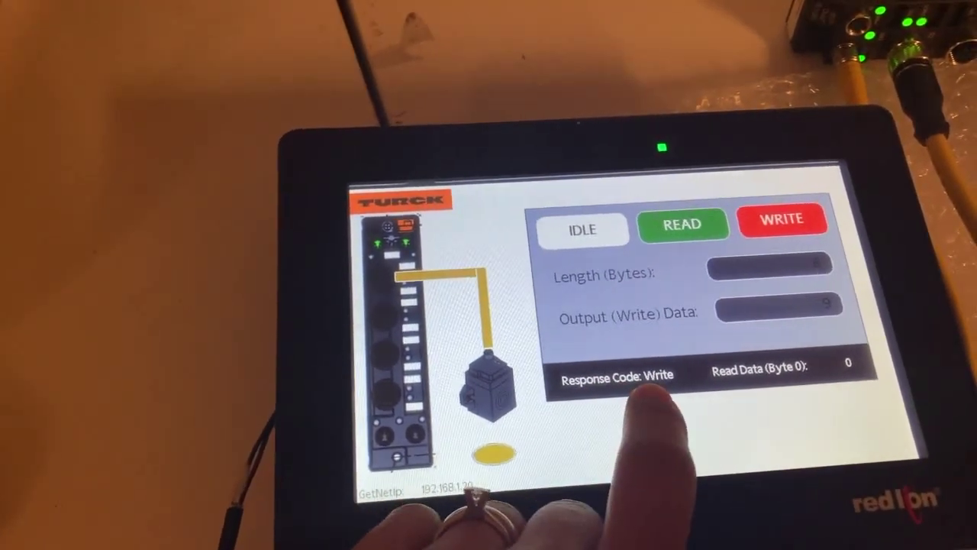
left_click(582, 236)
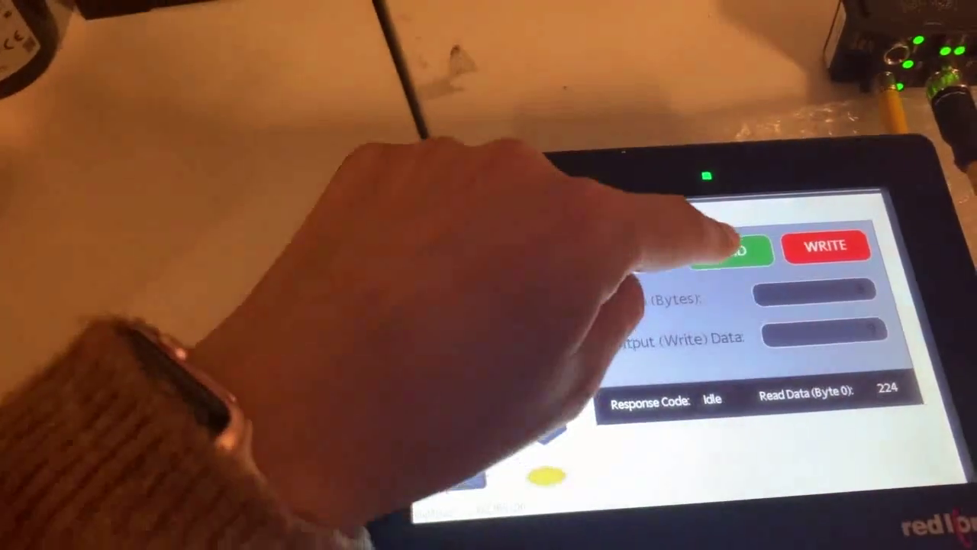
left_click(712, 247)
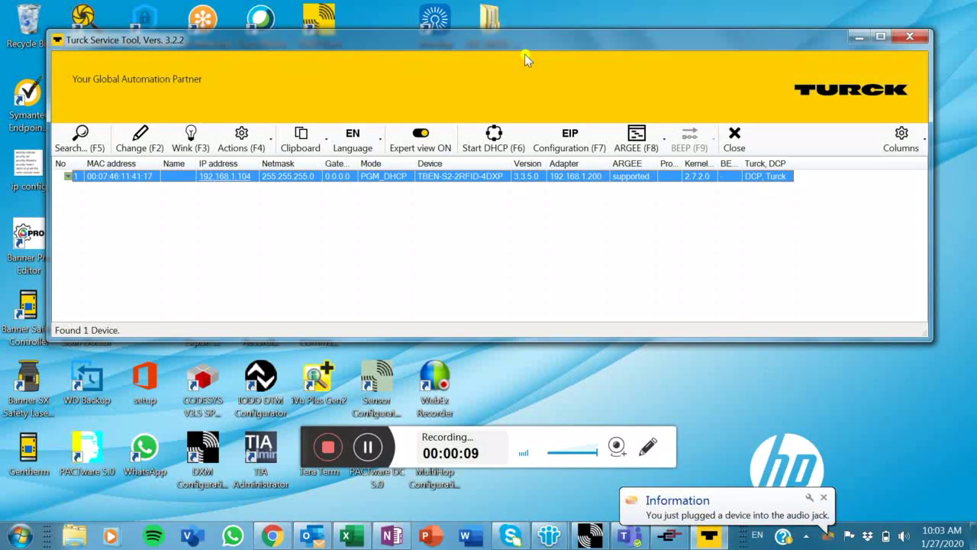
- Rescan the network and wink the TBEN-S2-2RFID-4DXP at 192.168.1.104 to flash its LEDs
left_click(73, 136)
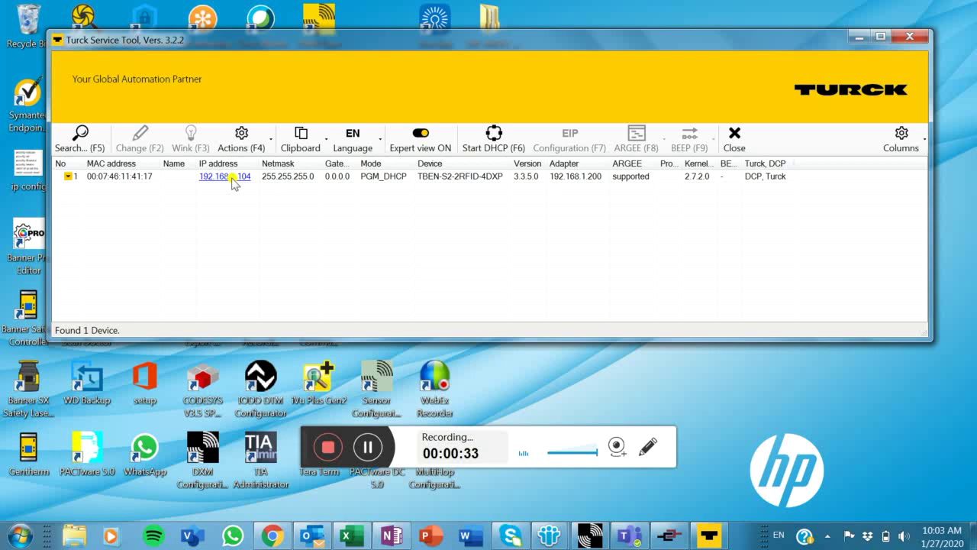
left_click(233, 180)
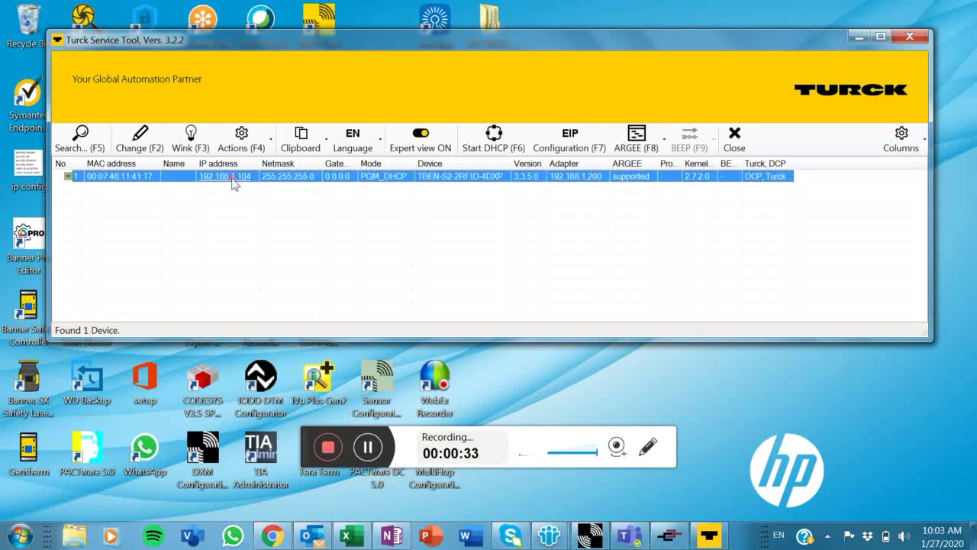
left_click(205, 139)
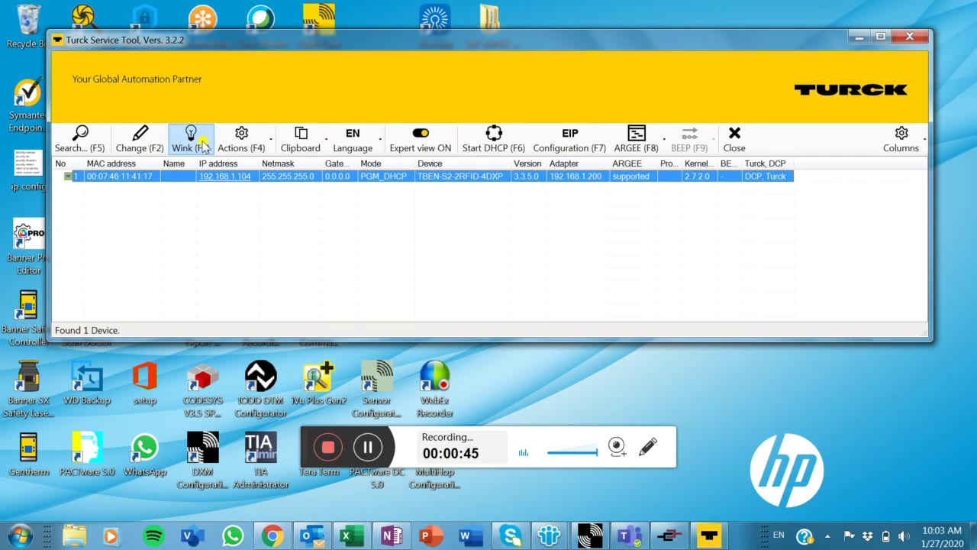
- Browse the Actions and ARGEE menus without choosing anything, then minimize Turck Service Tool
left_click(225, 139)
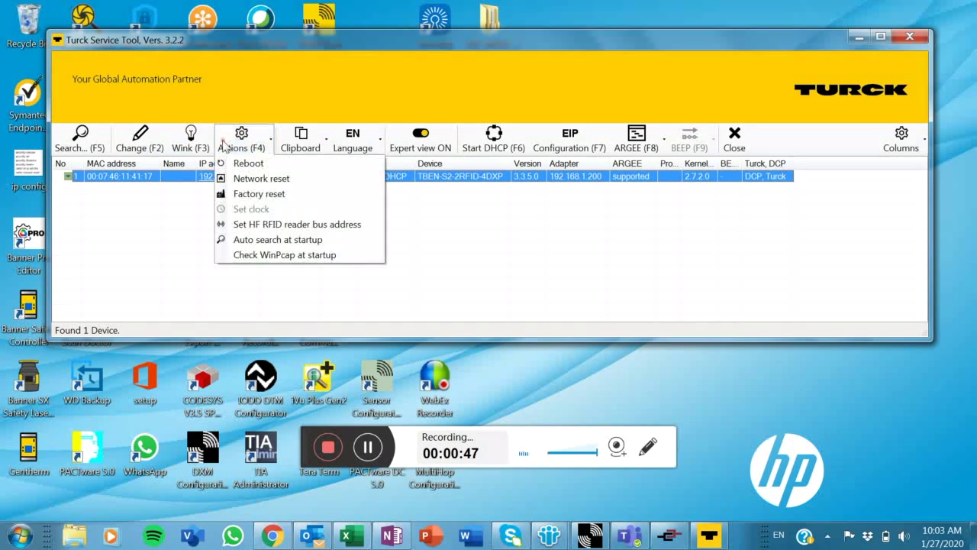
left_click(237, 150)
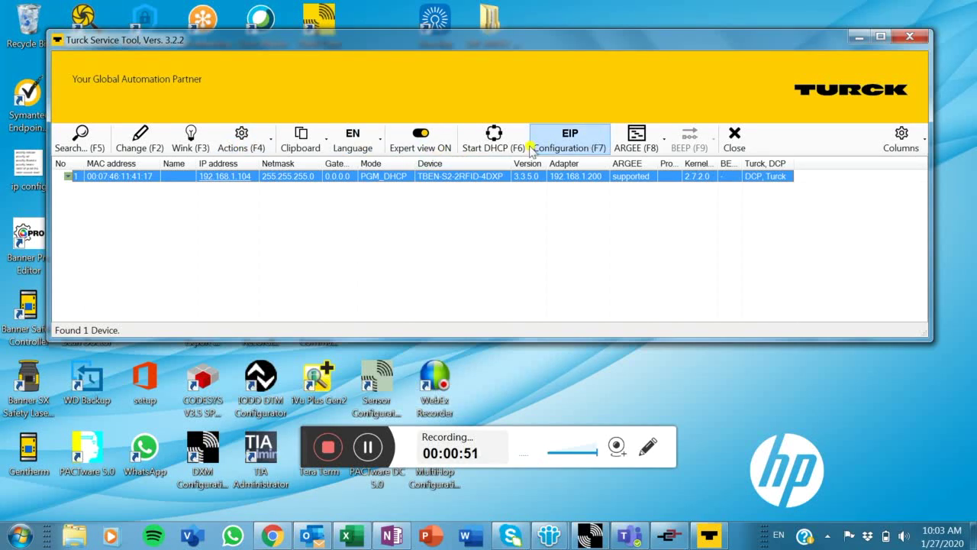
left_click(618, 151)
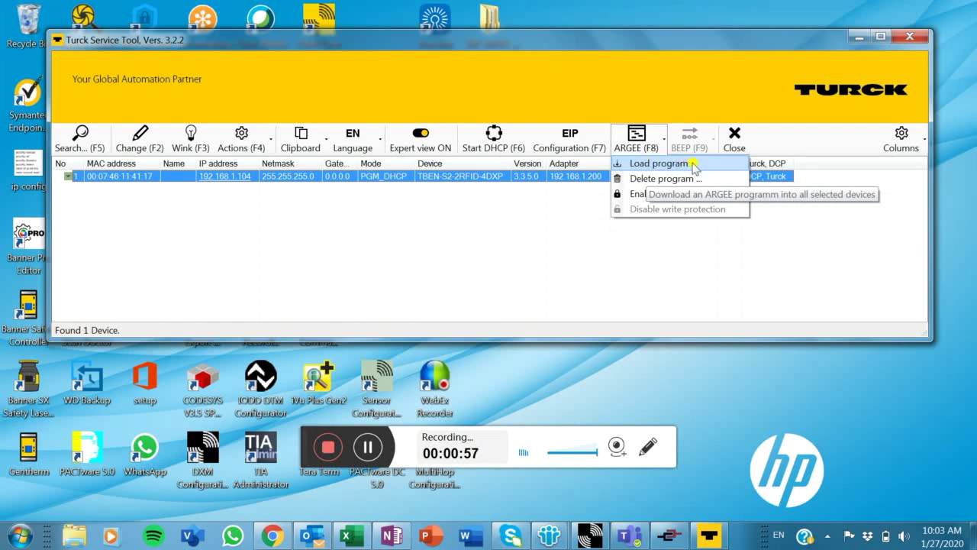
left_click(450, 264)
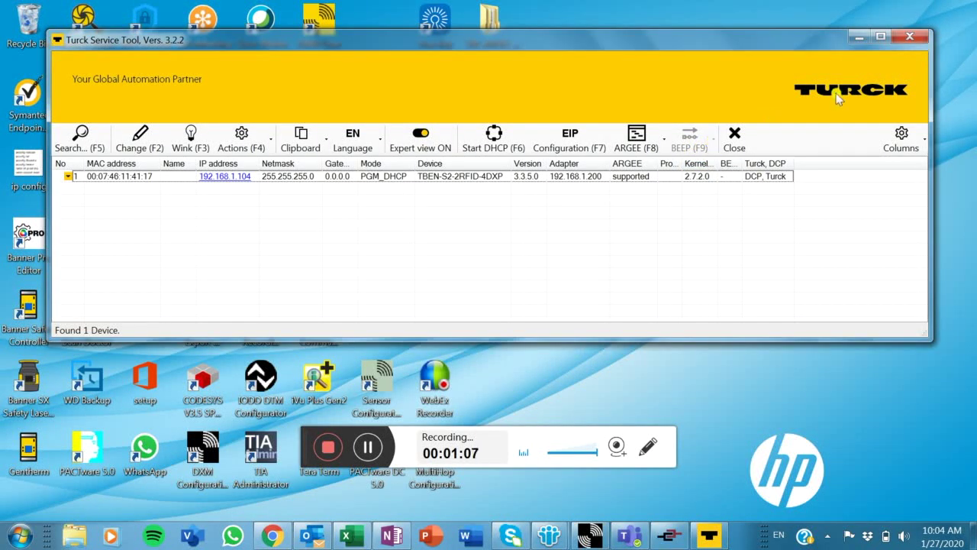
left_click(858, 37)
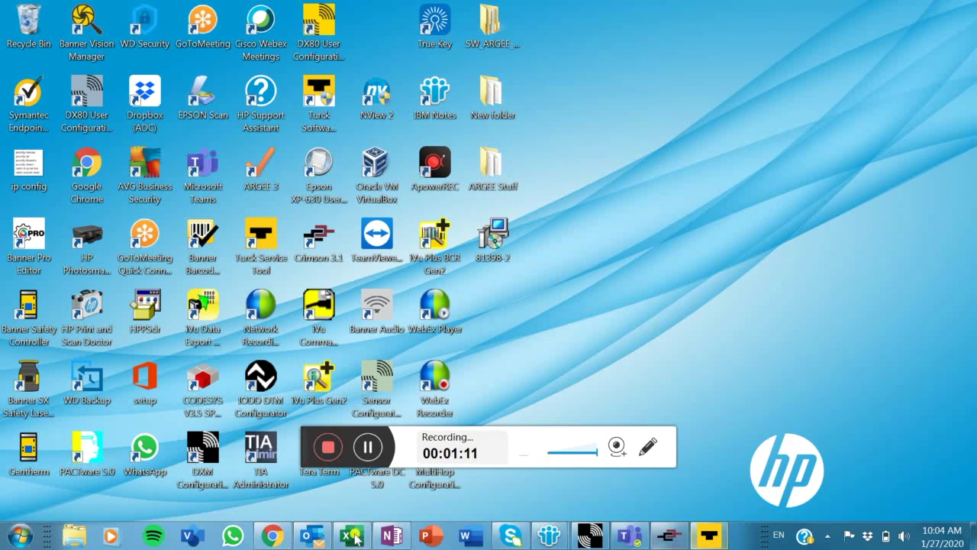
- Bring up the TBEN Modbus TCP memory map page and close the find bar searching 2048
left_click(262, 537)
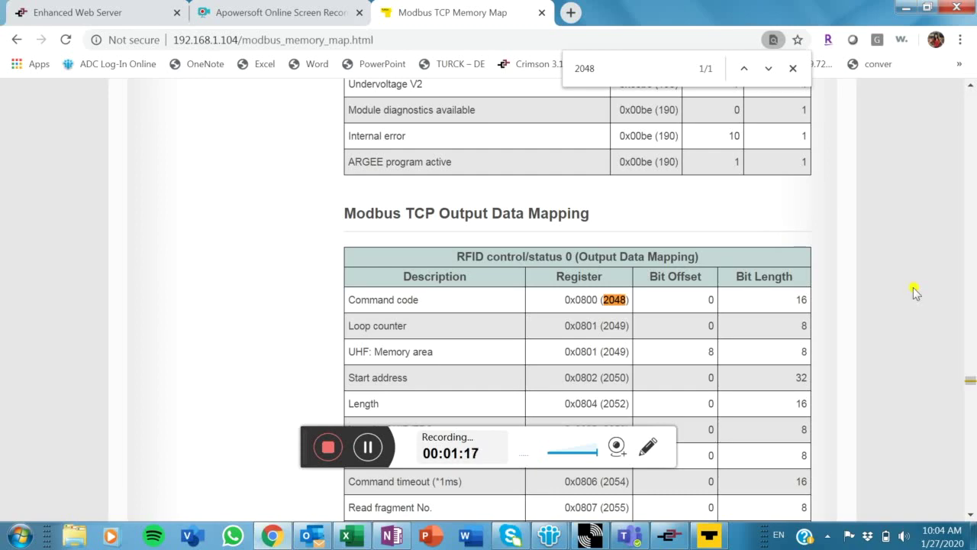
left_click_drag(968, 380, 971, 93)
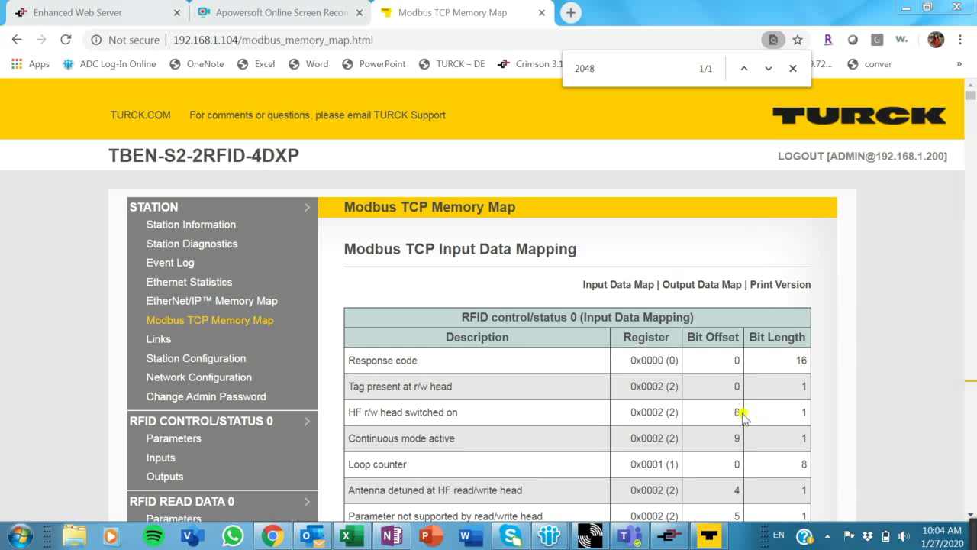
left_click(792, 68)
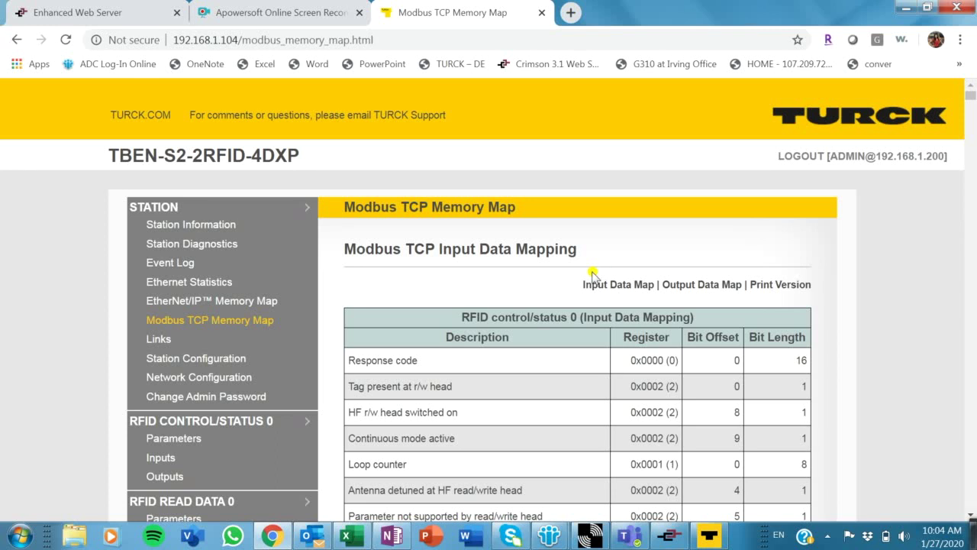
- View Station Information and the EtherNet/IP memory map, then open RFID CONTROL/STATUS 0 Parameters
left_click(209, 223)
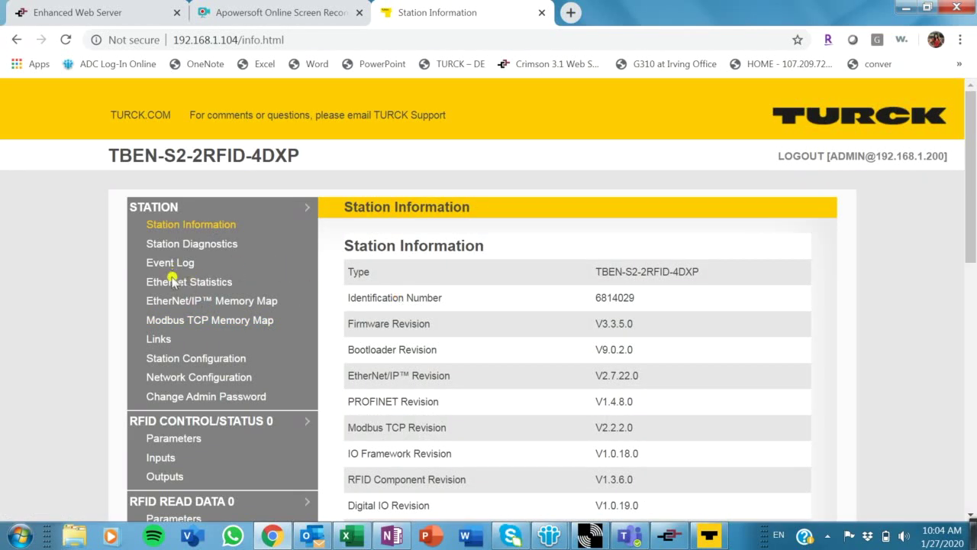
left_click(196, 304)
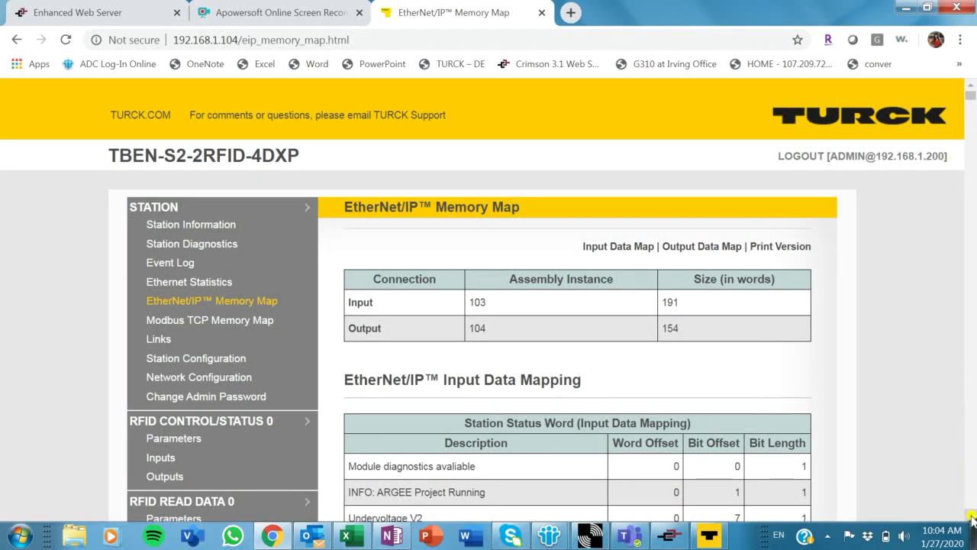
scroll(971, 517, "down", 3)
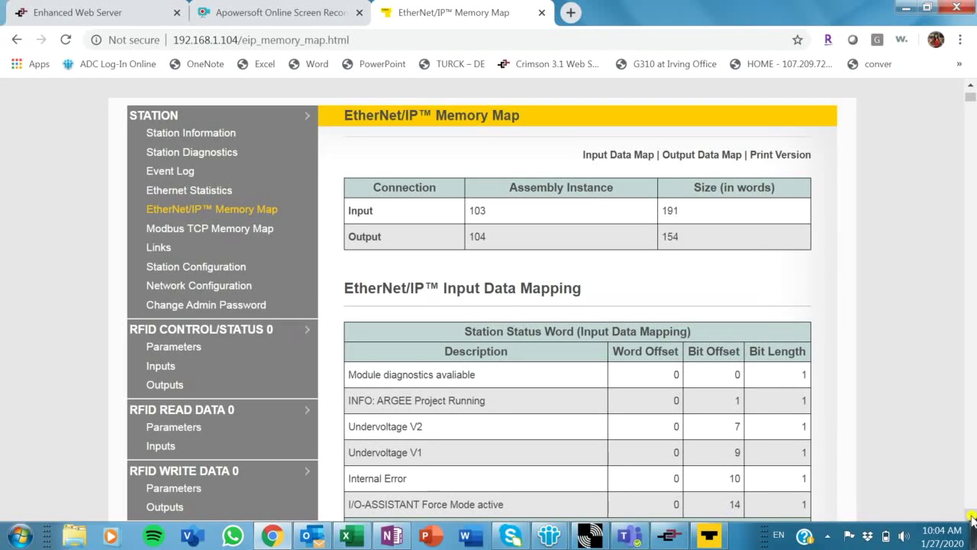
scroll(971, 517, "down", 3)
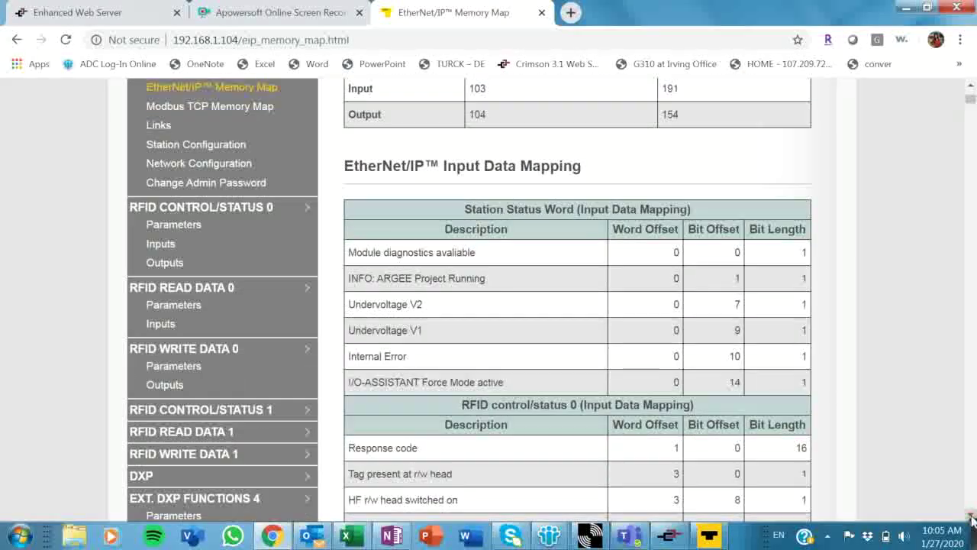
scroll(972, 518, "down", 1)
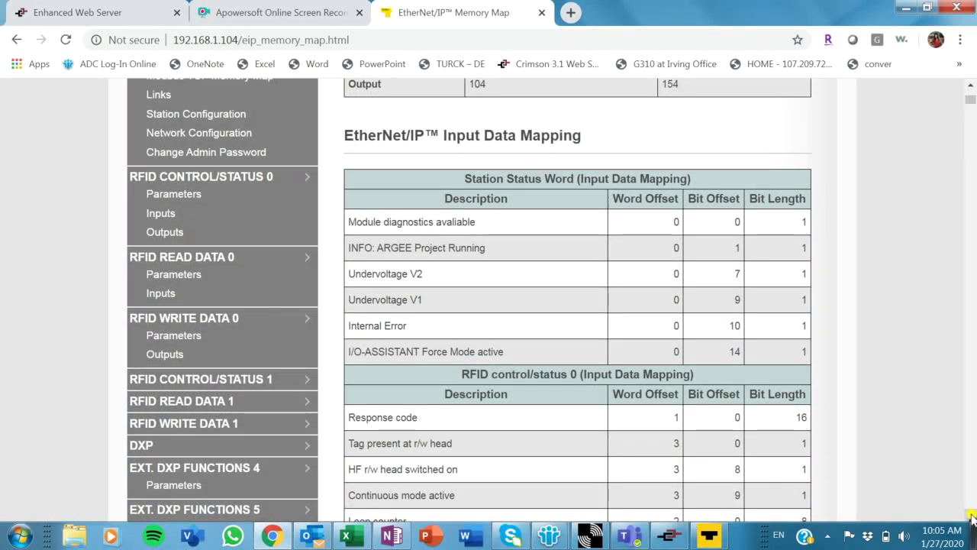
scroll(972, 517, "down", 1)
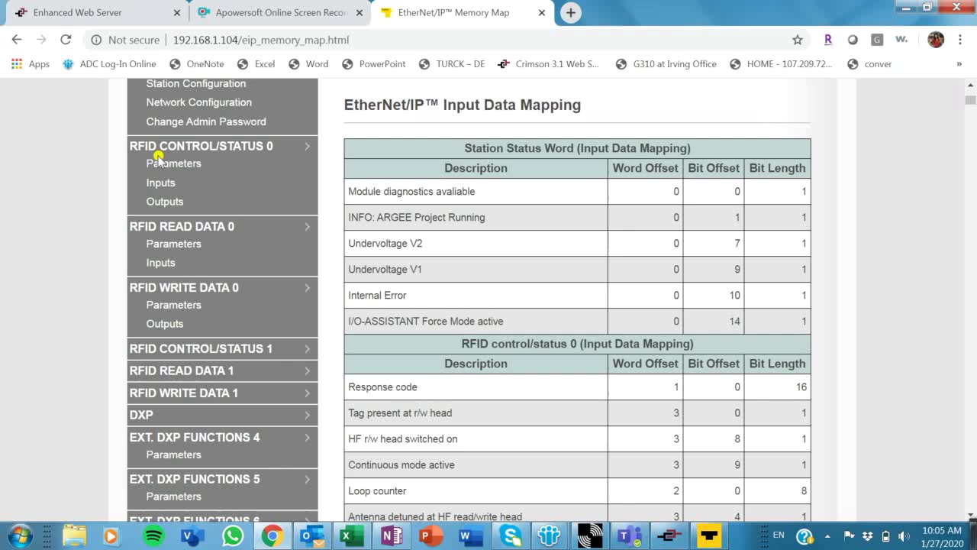
left_click(186, 146)
left_click(185, 147)
left_click(174, 164)
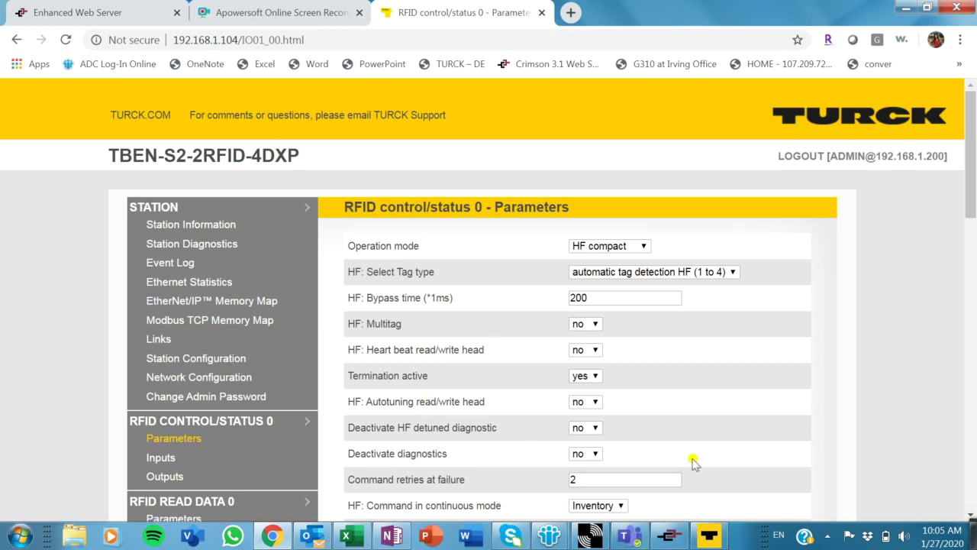
- Keep Operation mode at HF compact and scroll through the Head 1–12 settings
left_click(617, 249)
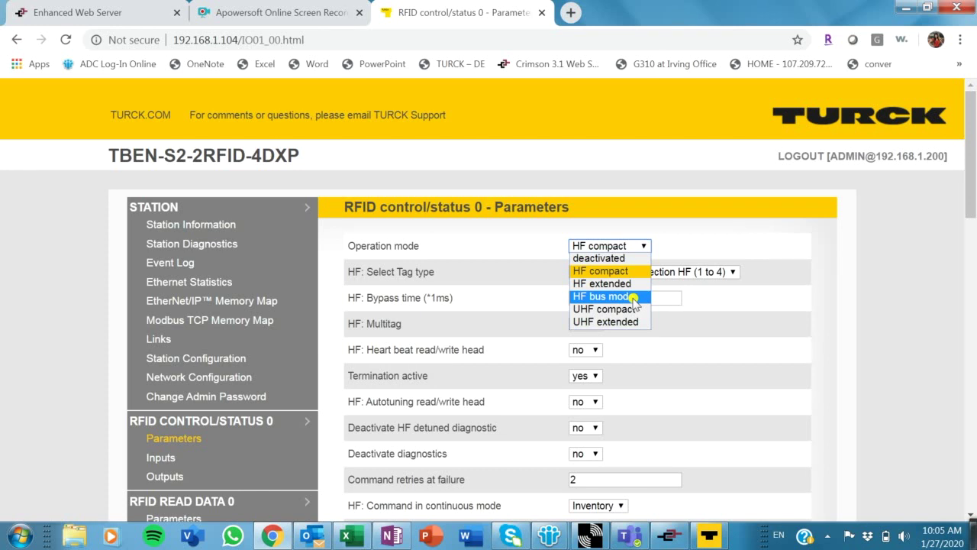
left_click(699, 229)
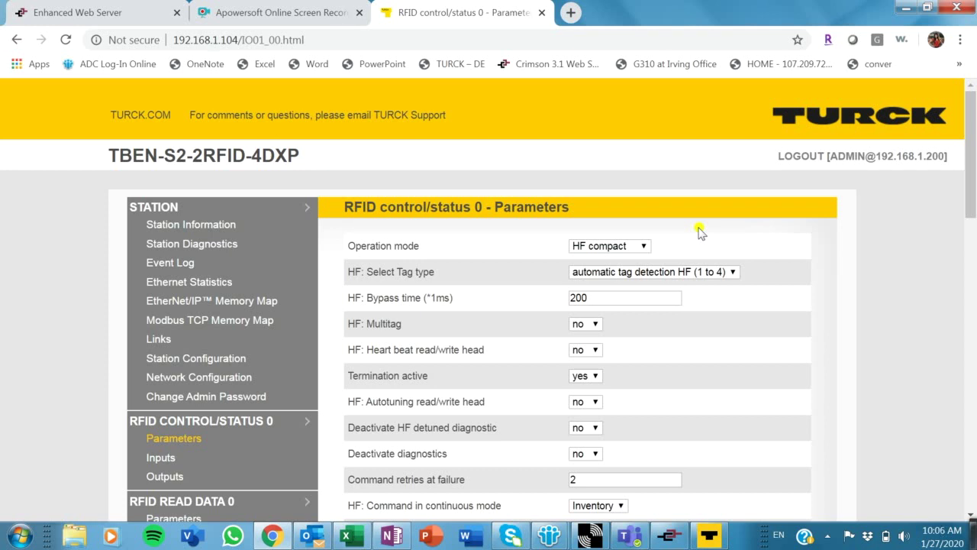
scroll(404, 238, "down", 2)
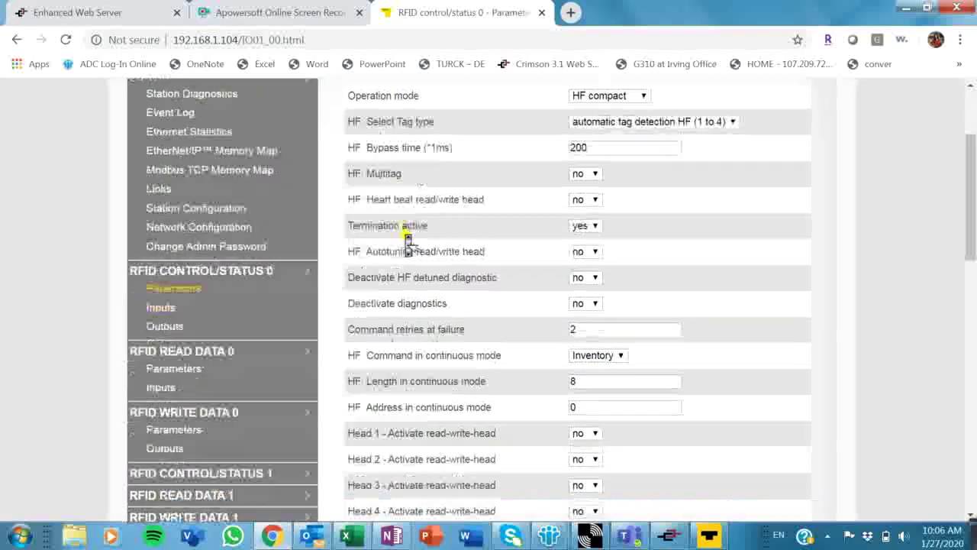
scroll(406, 238, "down", 3)
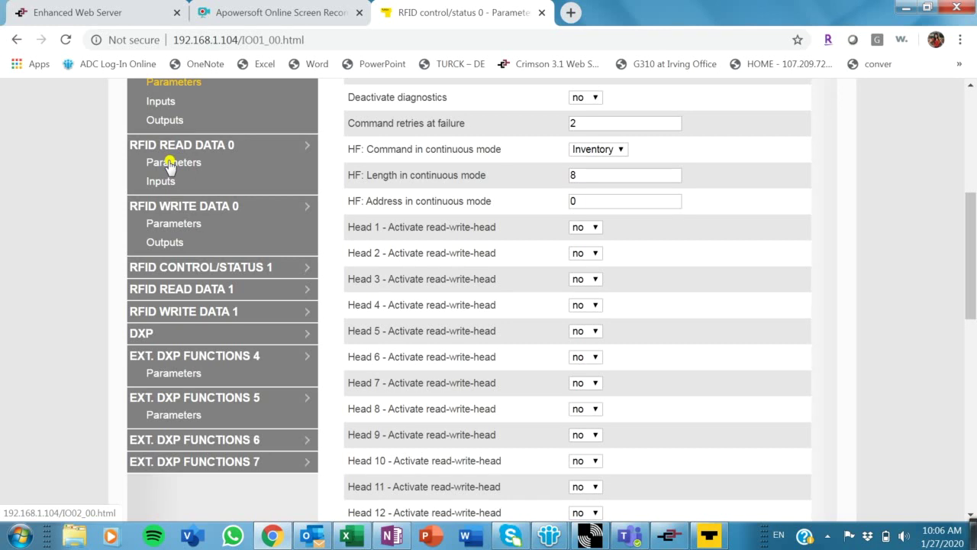
- Check the RFID READ DATA 0 Inputs page, where the Byte 0 buffer holds 9
left_click(171, 163)
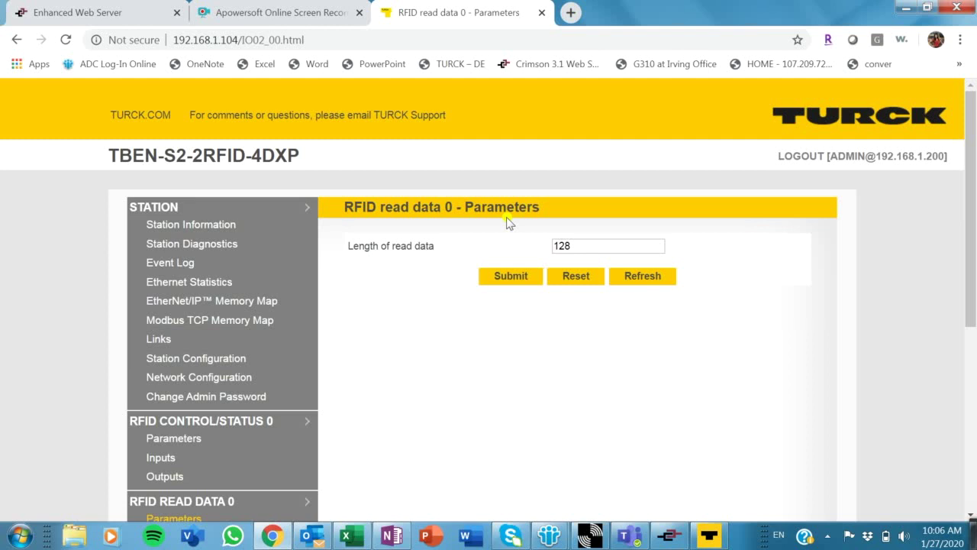
scroll(277, 310, "down", 2)
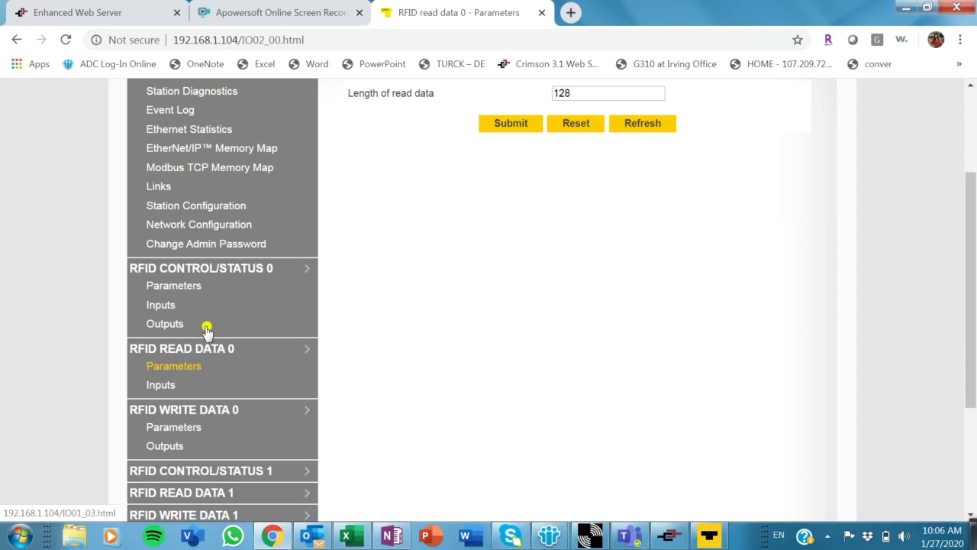
left_click(171, 388)
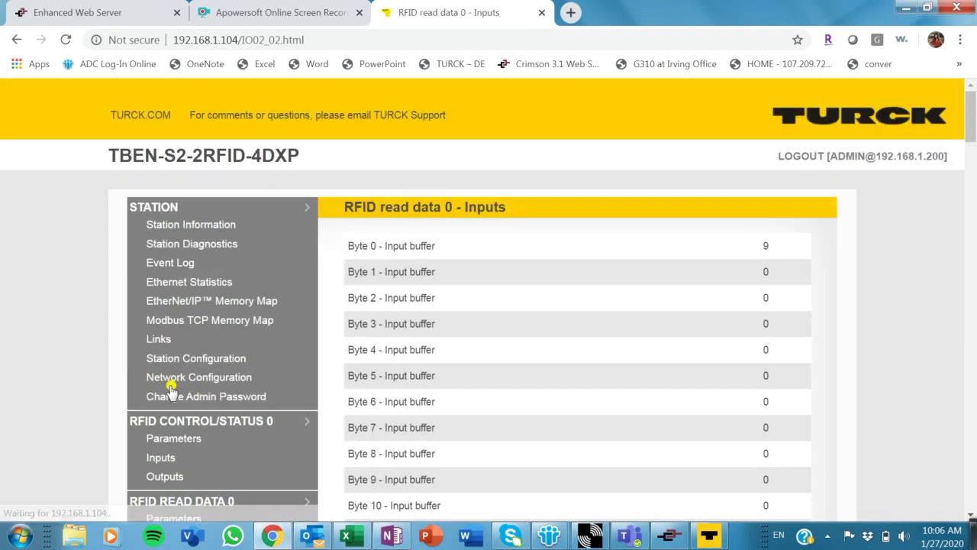
scroll(380, 288, "down", 1)
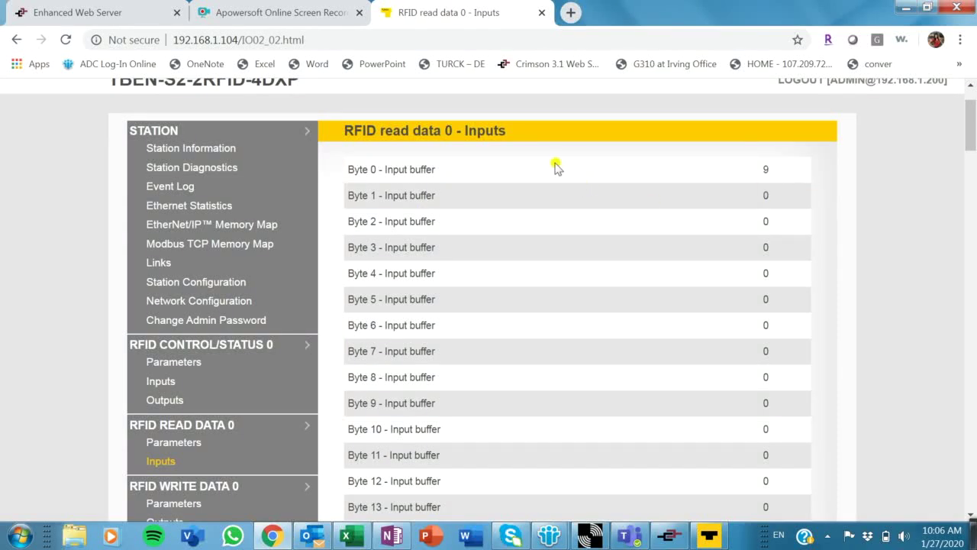
left_click_drag(345, 172, 448, 175)
left_click(447, 176)
scroll(236, 361, "down", 3)
scroll(177, 359, "up", 1)
- Check the RFID WRITE DATA 0 Outputs page, where the Byte 0 value is 9
left_click(176, 353)
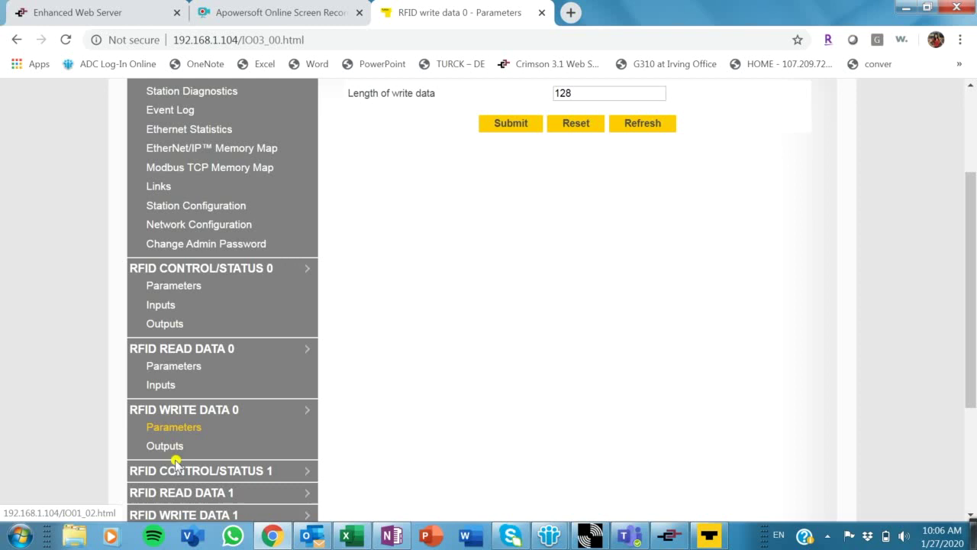
left_click(172, 450)
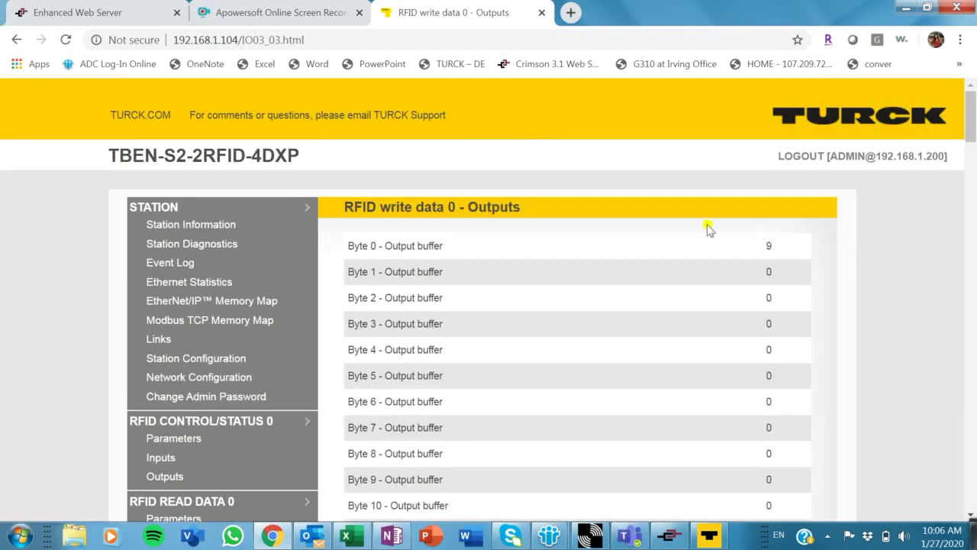
double_click(766, 246)
type("9")
left_click(767, 246)
- Confirm RFID CONTROL/STATUS 0 Outputs shows command code 0x0002 Read, then minimize Chrome
left_click(172, 441)
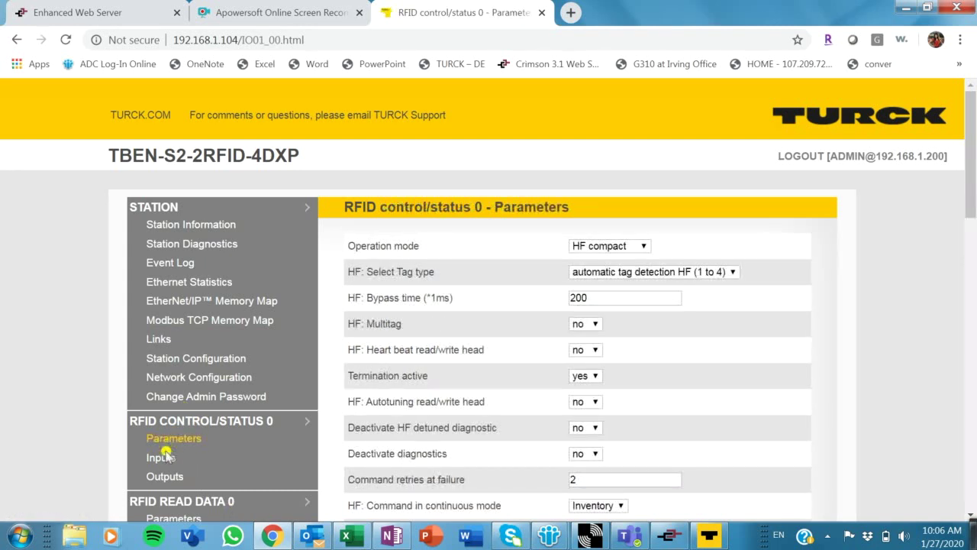
left_click(166, 477)
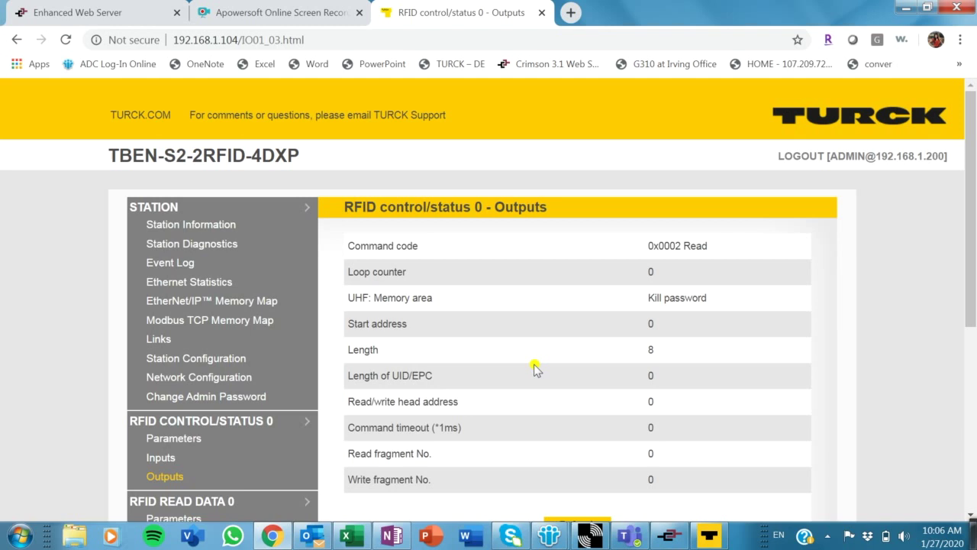
scroll(684, 244, "down", 1)
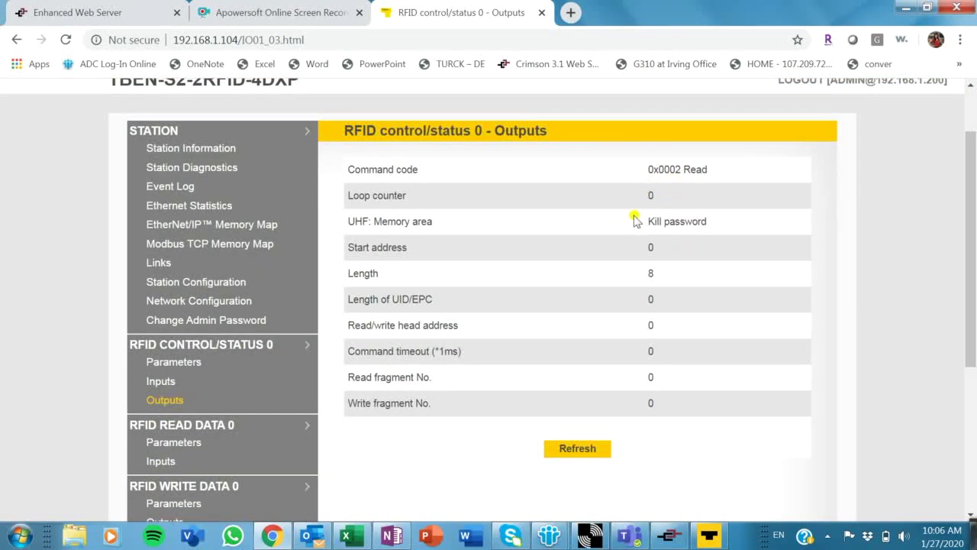
left_click_drag(681, 171, 716, 172)
left_click(716, 173)
left_click(904, 8)
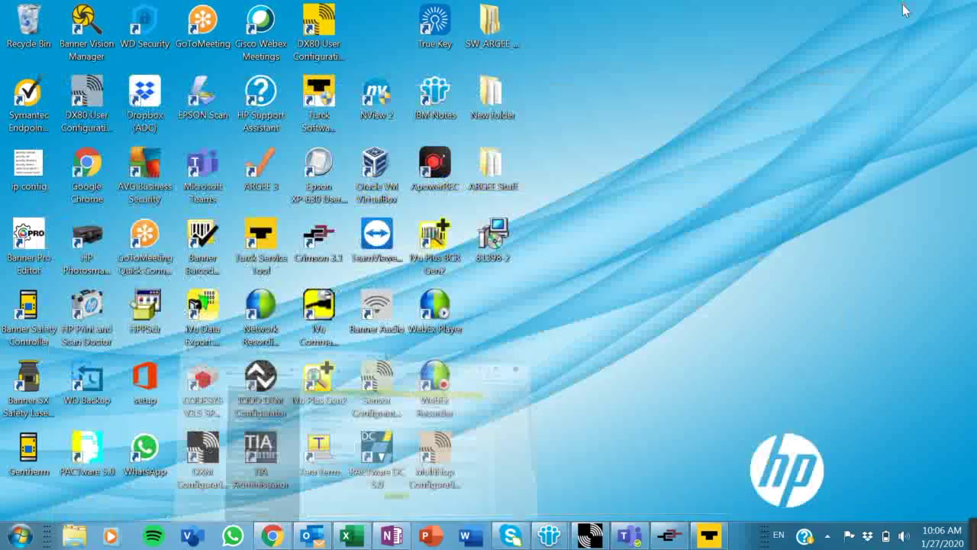
- Show the TBENS22RFID4DXP settings under Protocol 4 Modbus TCP/IP Master: IP 192.168.1.104, port 502
left_click(668, 536)
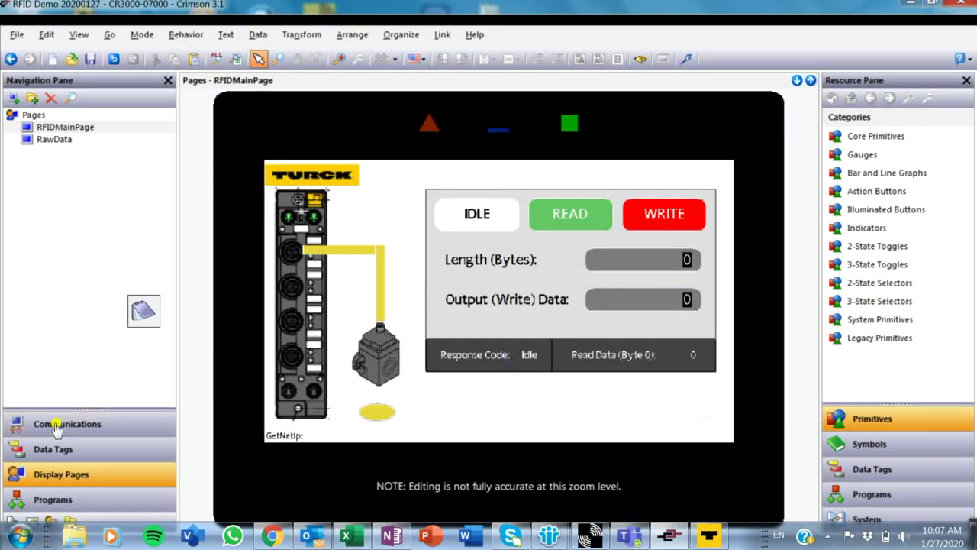
left_click(38, 289)
key("alt+Left")
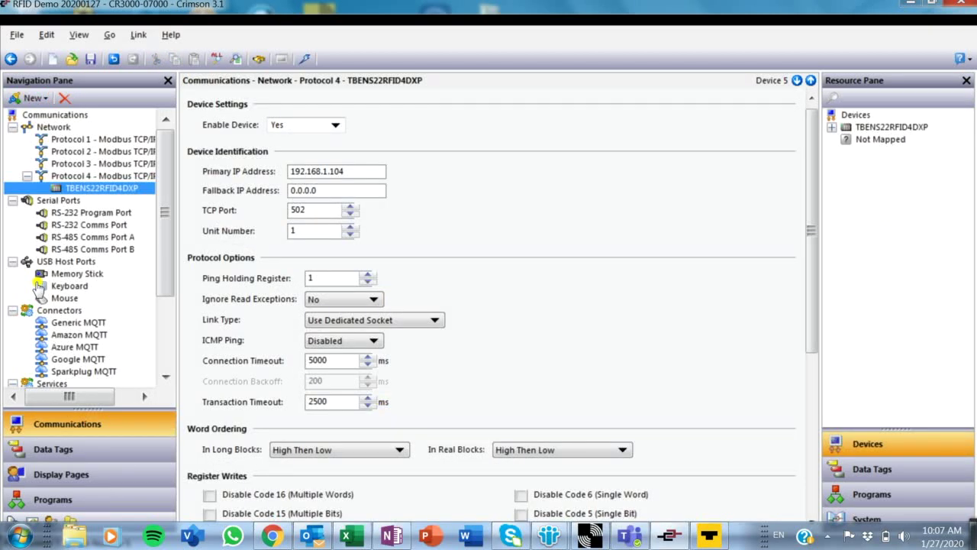
left_click(95, 126)
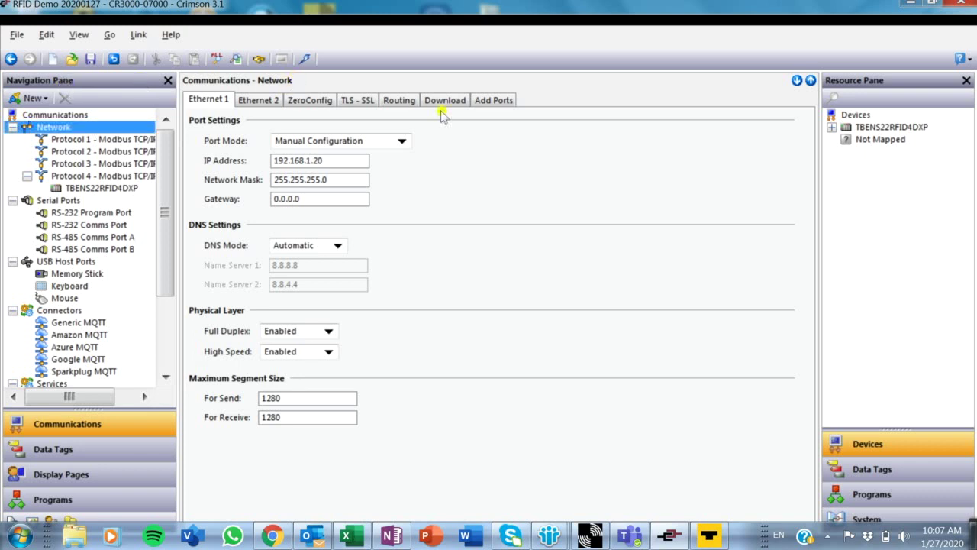
left_click(85, 175)
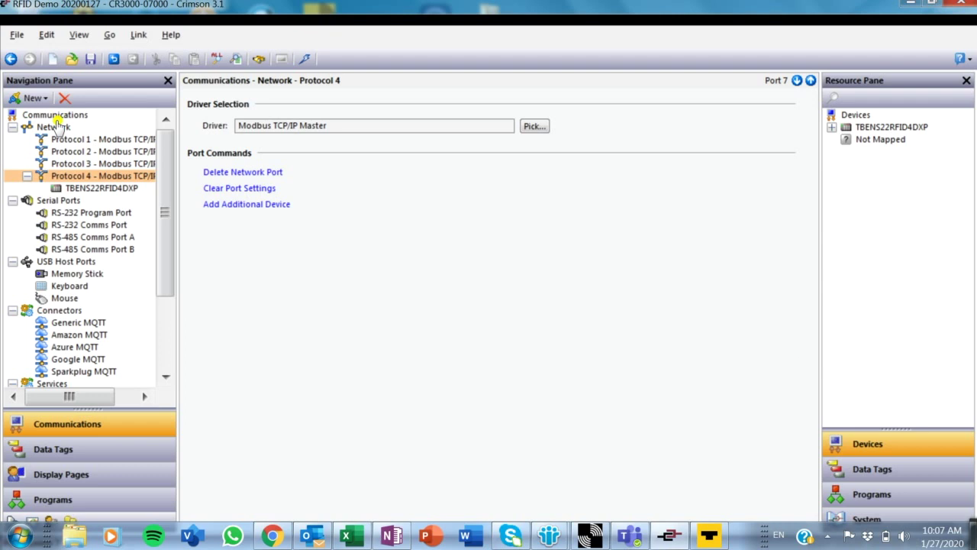
left_click(89, 188)
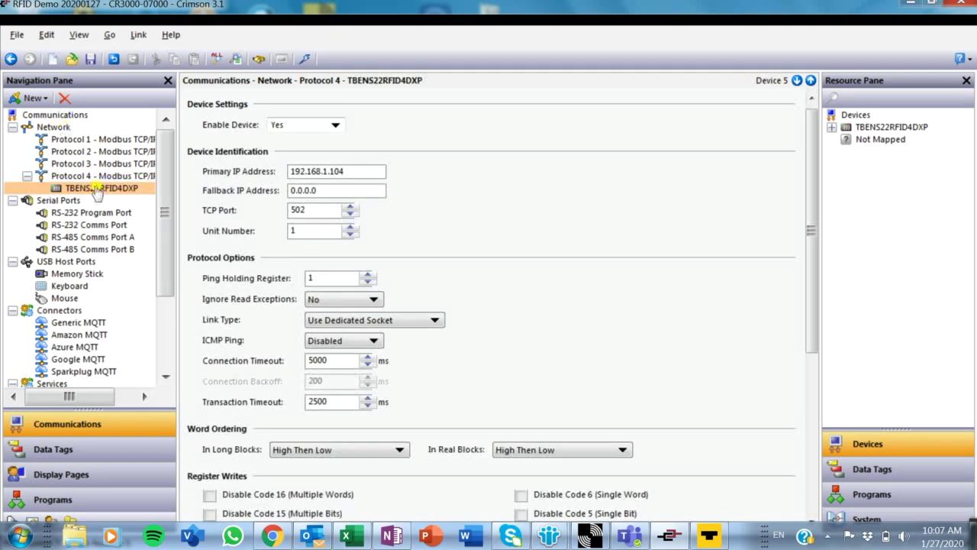
left_click(92, 175)
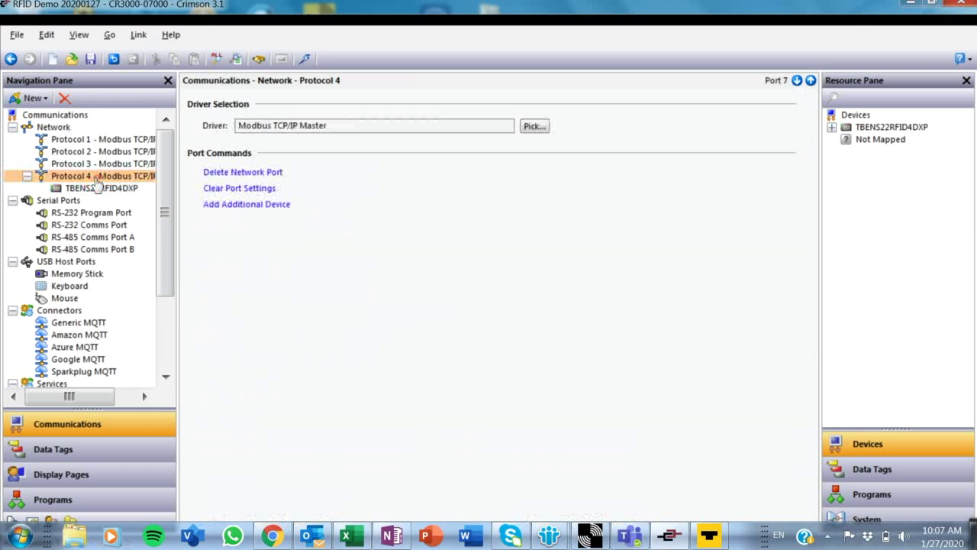
left_click(344, 127)
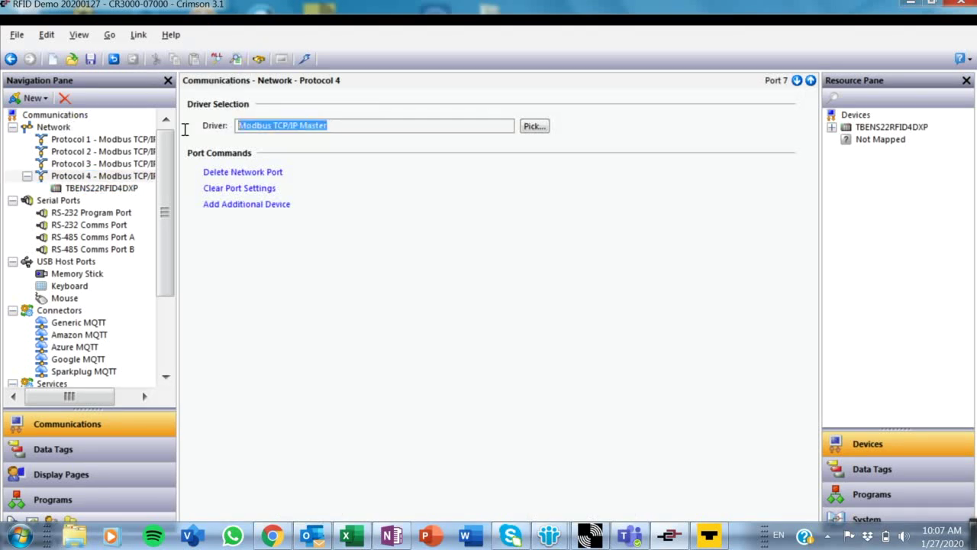
left_click(91, 187)
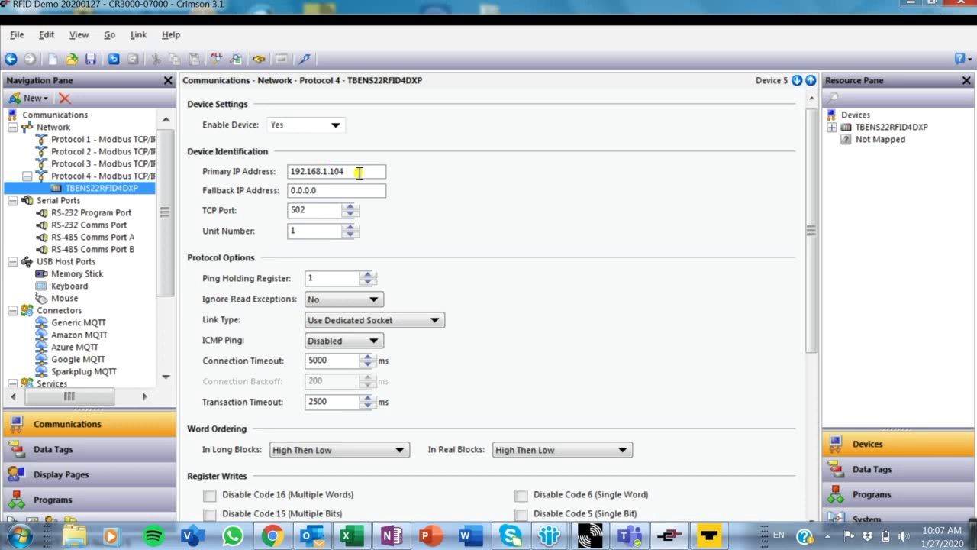
left_click_drag(359, 172, 151, 122)
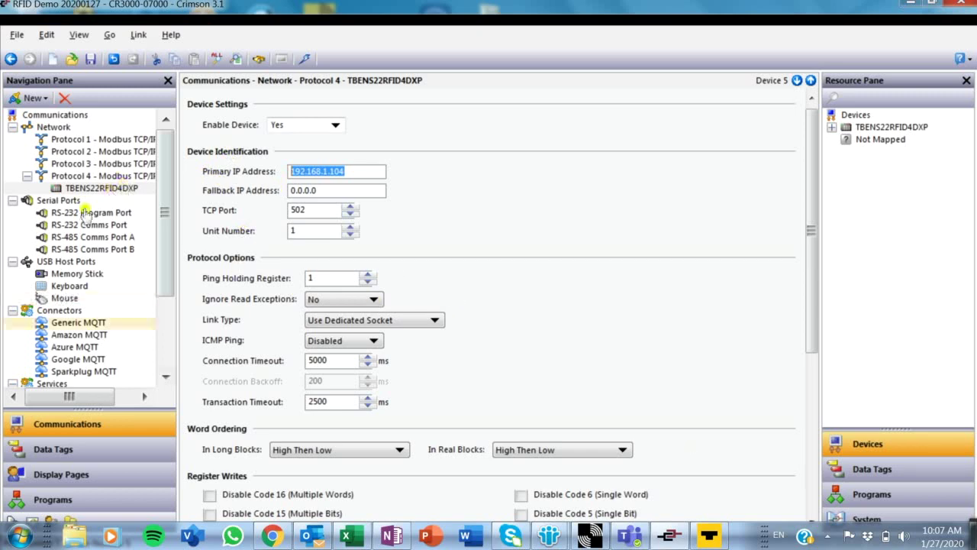
scroll(165, 377, "down", 3)
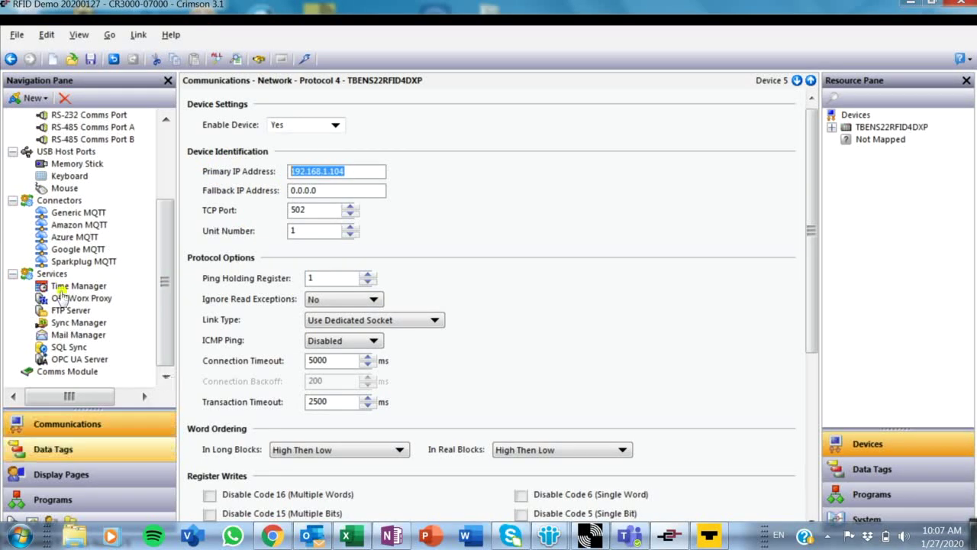
- Open the ResponseCode tag in Crimson's data tags, showing its source address 400001
left_click(53, 449)
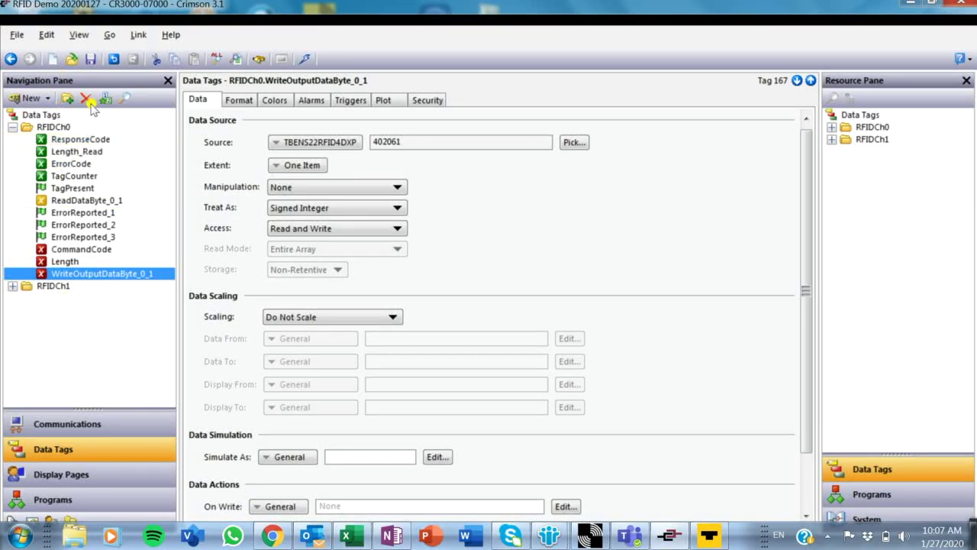
left_click(136, 140)
left_click(428, 141)
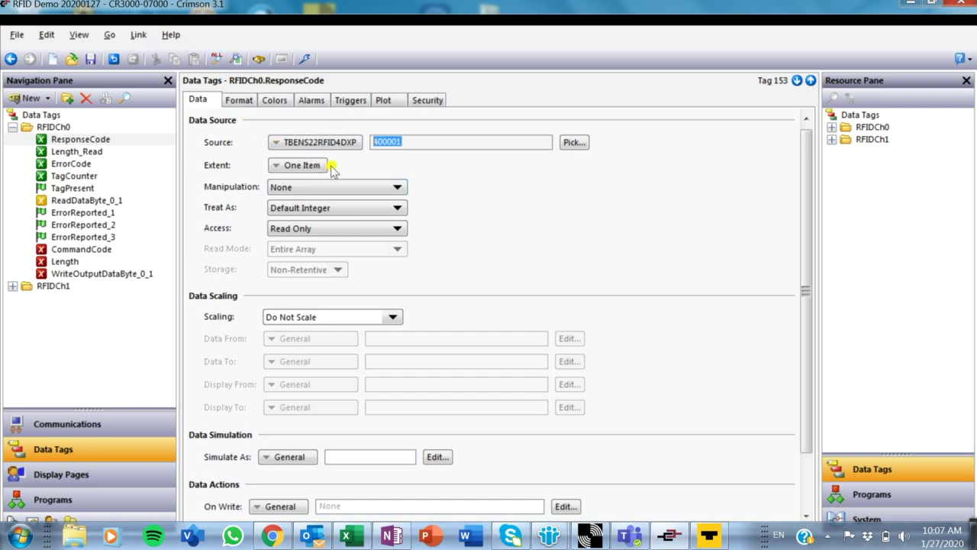
- Compare it with the memory map's 16-bit Response code at register 0x0000 (0)
left_click(272, 536)
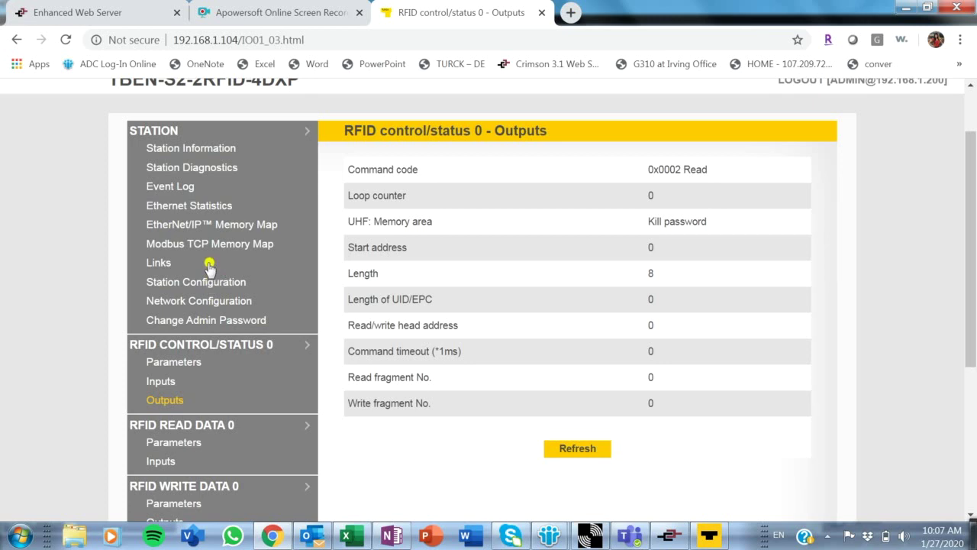
left_click(208, 246)
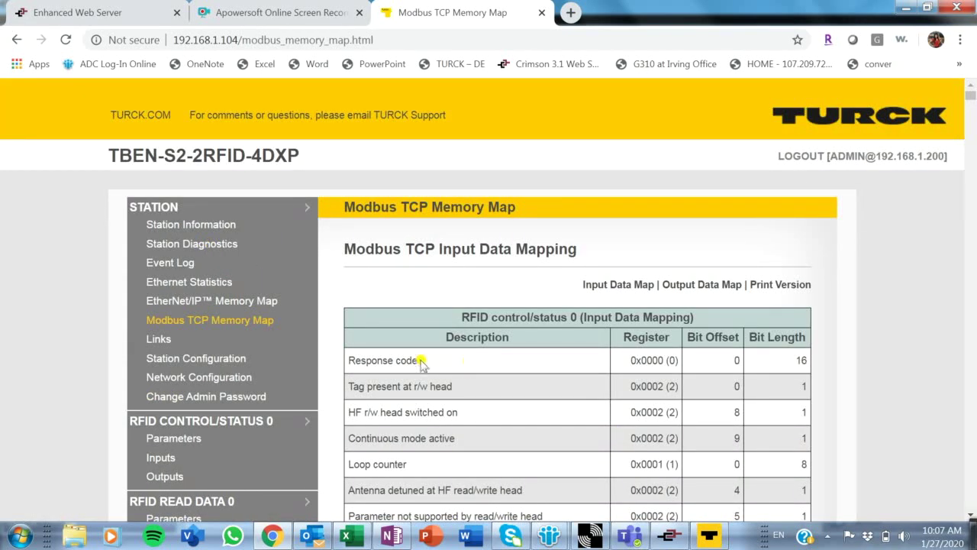
left_click_drag(350, 359, 419, 360)
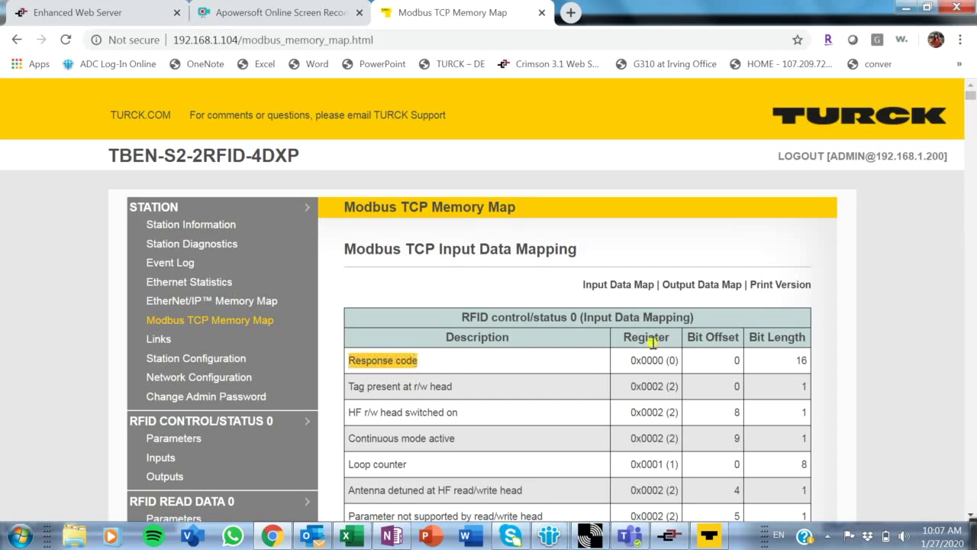
left_click_drag(630, 360, 685, 365)
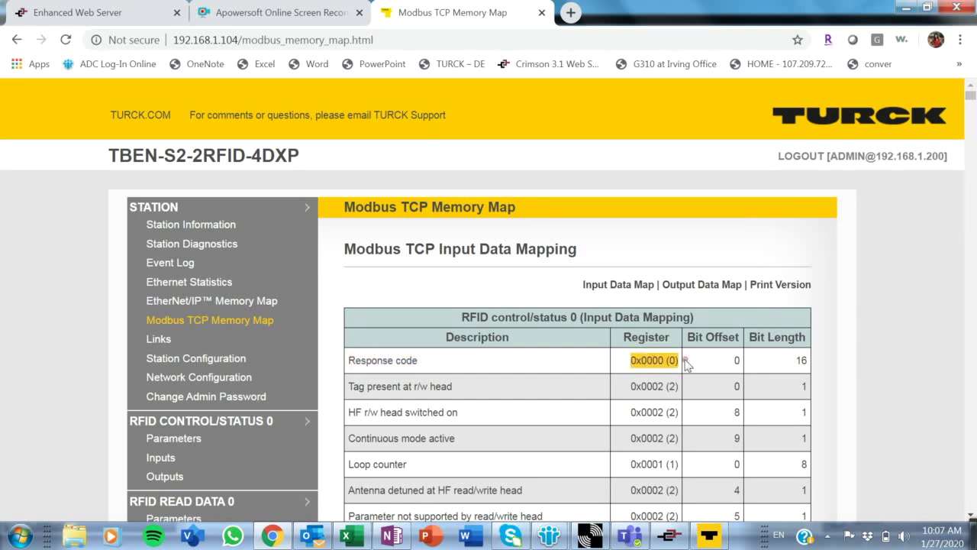
key("alt+Tab")
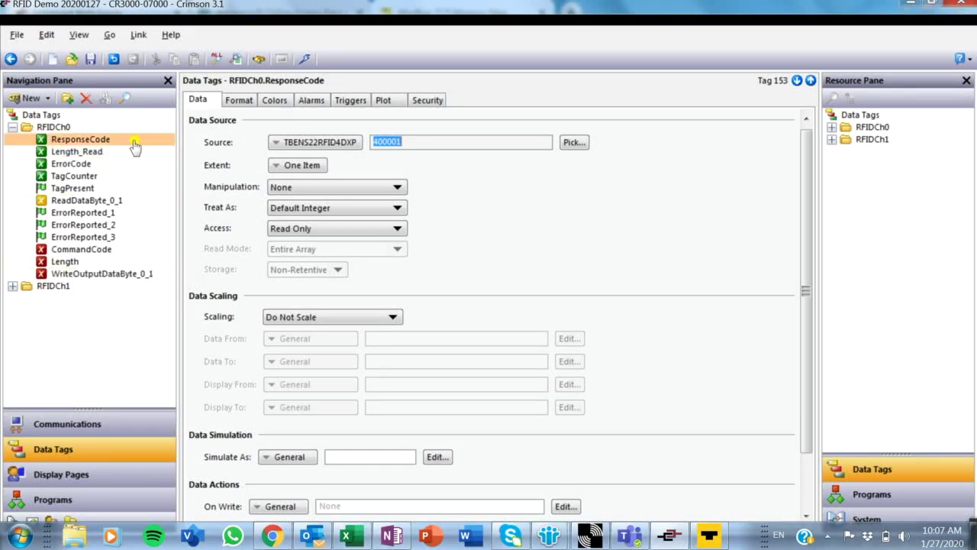
left_click(468, 145)
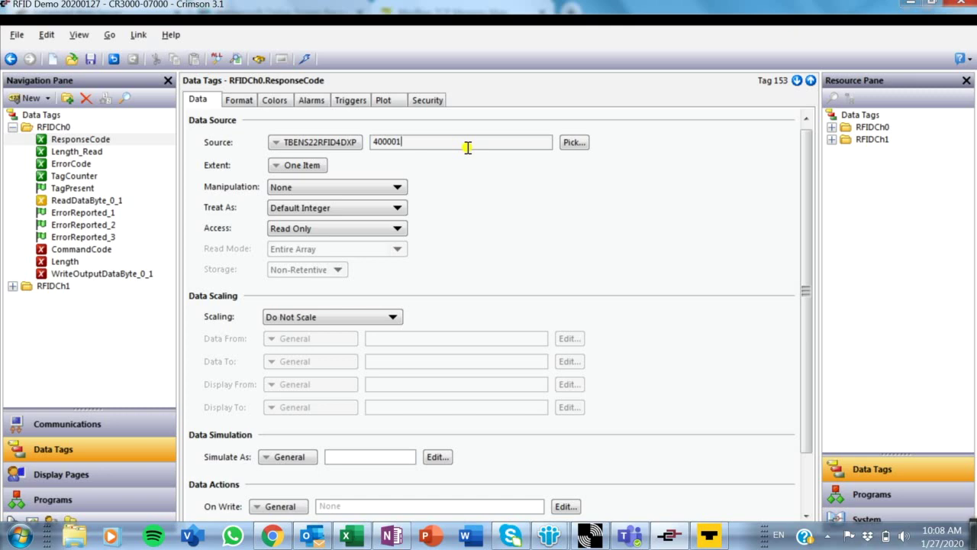
key("alt+Tab")
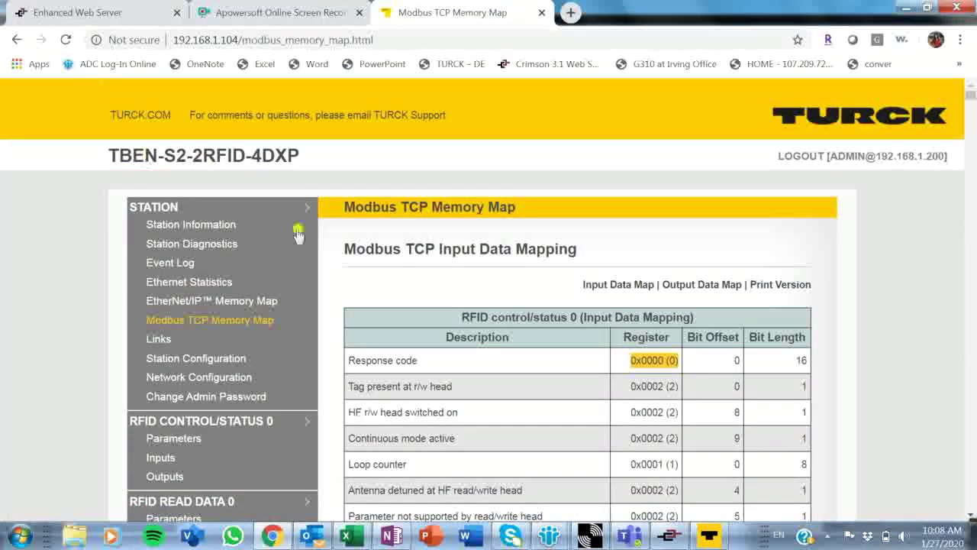
double_click(800, 360)
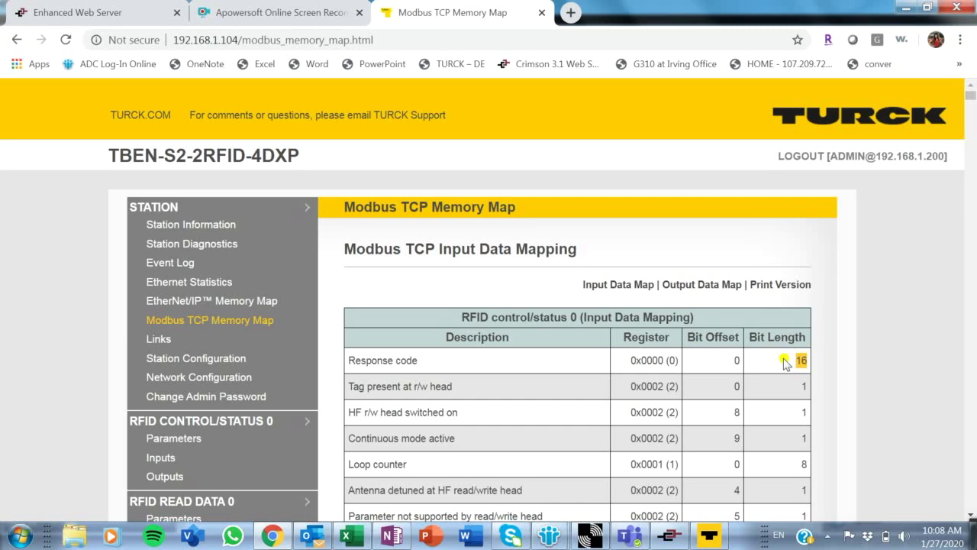
key("alt+Tab")
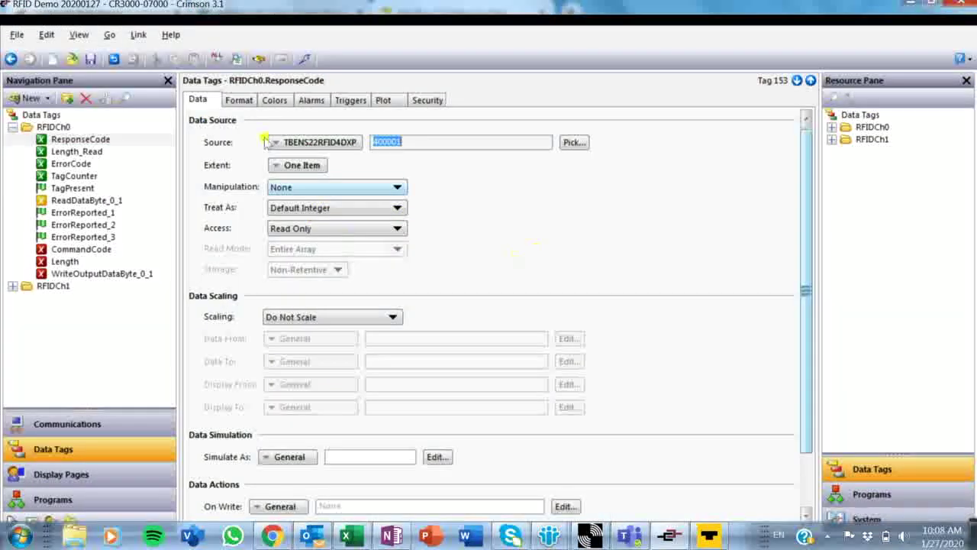
left_click(97, 141)
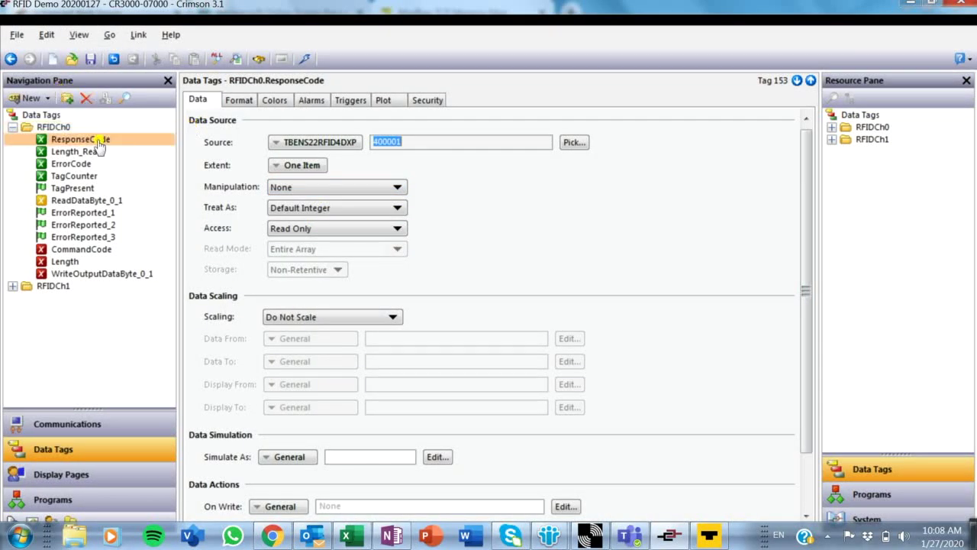
- Locate Tag present at r/w head in the TBEN memory map: register 0x0002, bit length 1
key("alt+Tab")
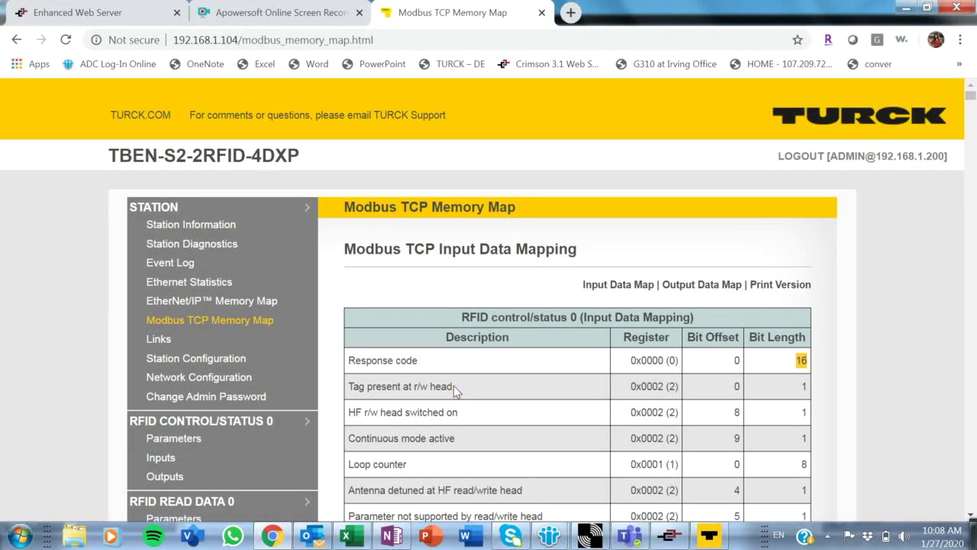
left_click_drag(458, 388, 348, 391)
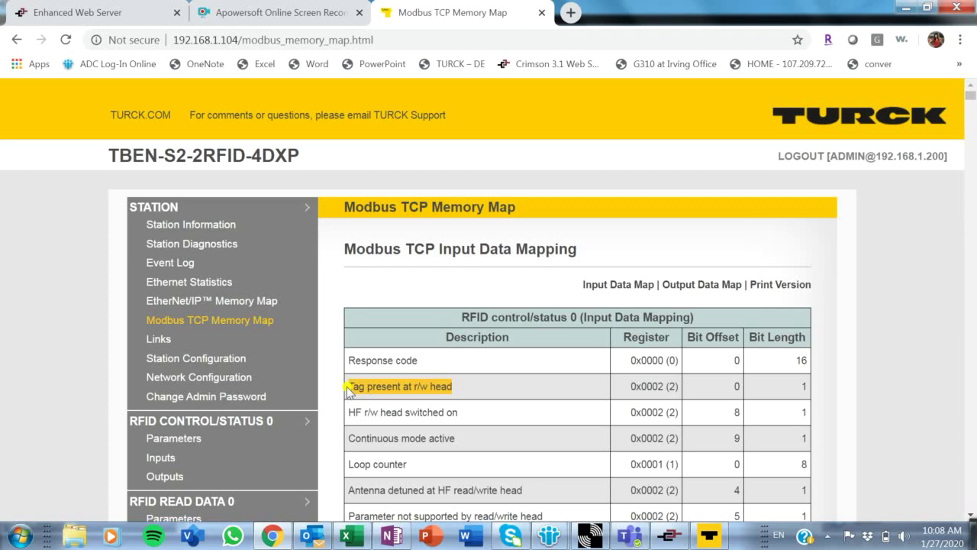
left_click_drag(634, 387, 690, 390)
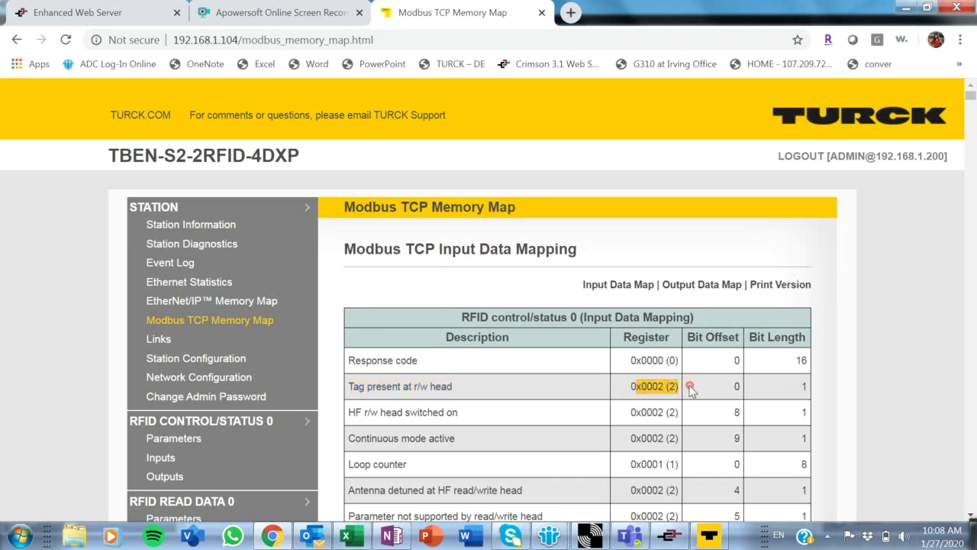
double_click(805, 387)
- Open the TagPresent tag in Crimson and check its source 400003, bit 0, against the map
key("alt+Tab")
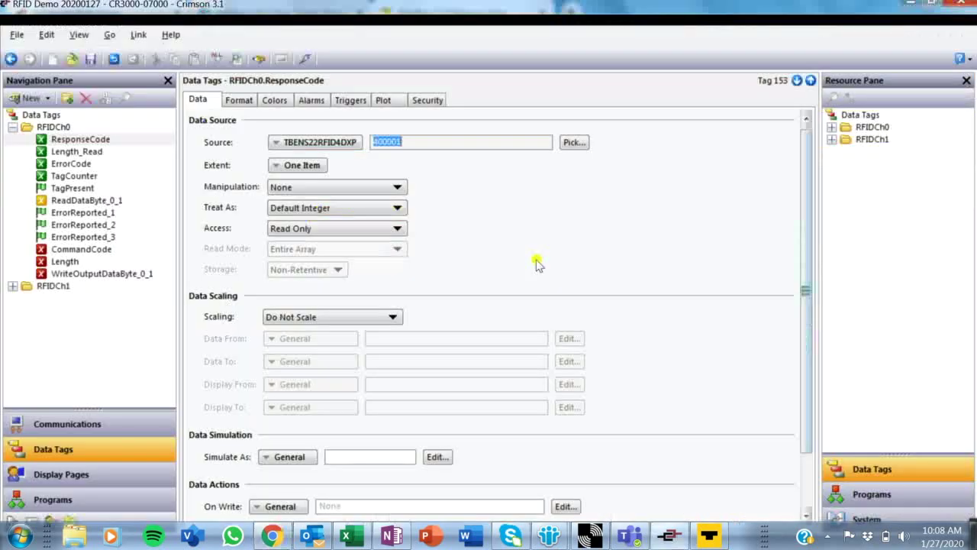
left_click(67, 178)
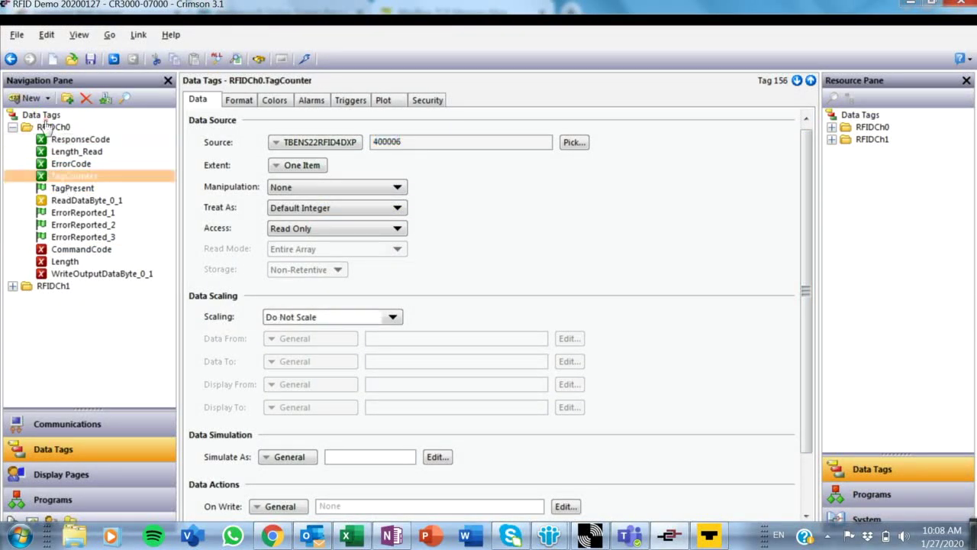
left_click(76, 190)
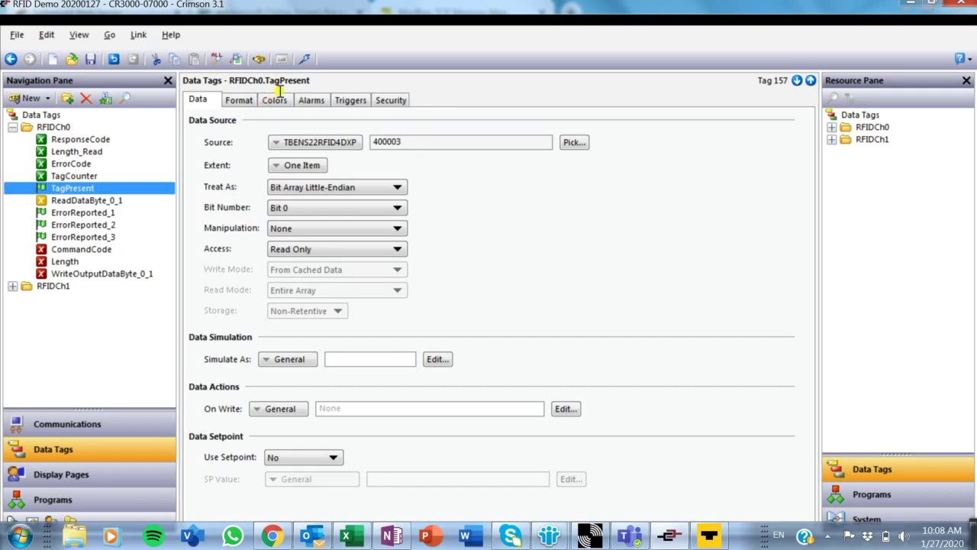
left_click(419, 142)
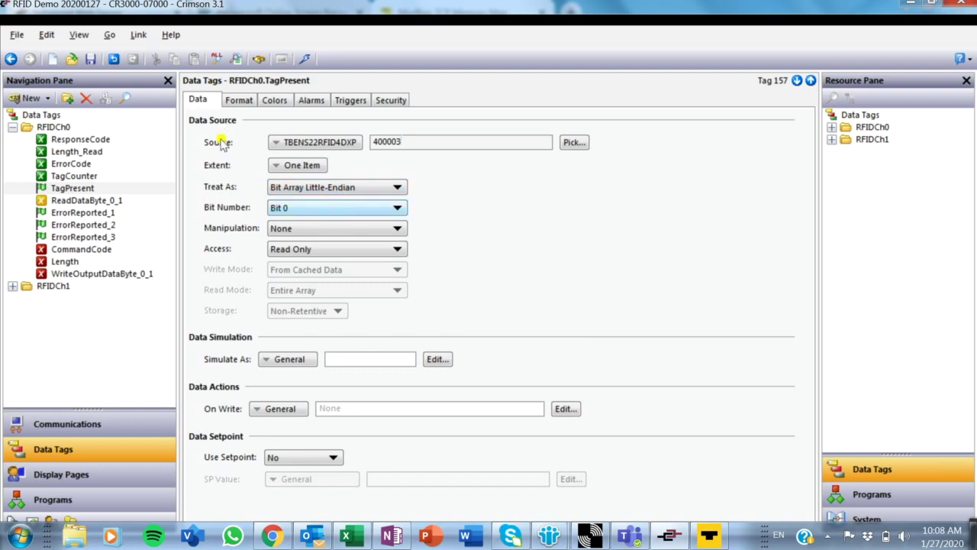
key("alt+Tab")
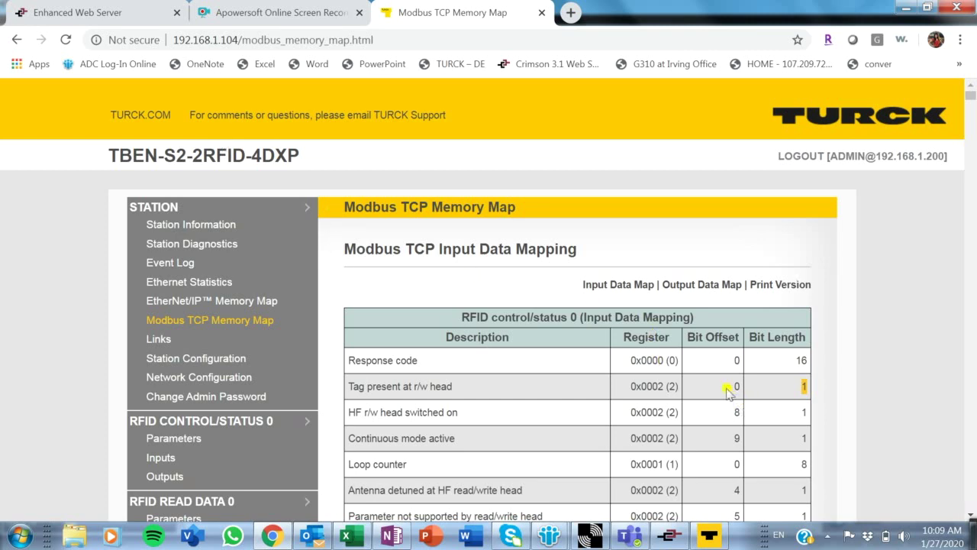
key("alt+Tab")
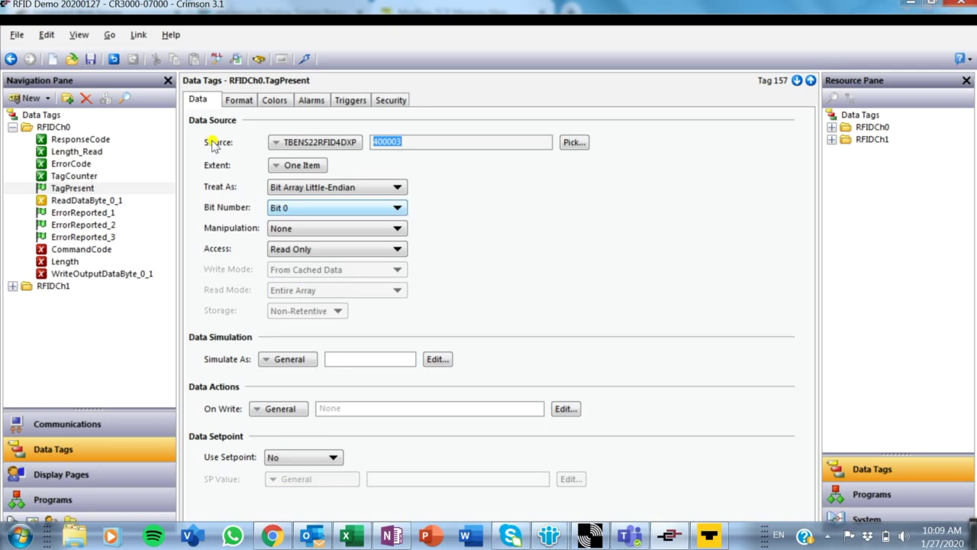
- Open ReadDataByte_0_1 and mark the zeroed upper-byte bits of its 400013 mask, then return to Chrome
left_click(353, 137)
left_click(76, 200)
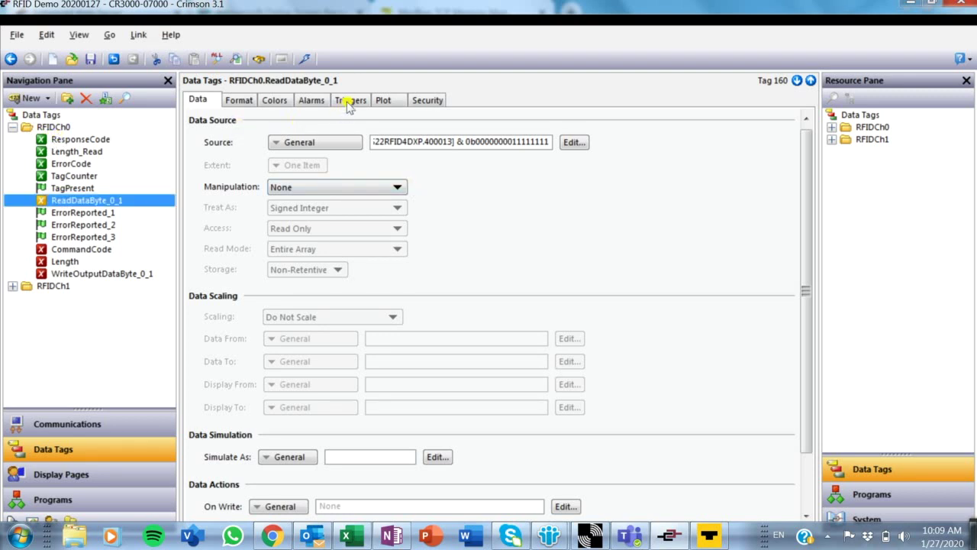
left_click_drag(512, 145, 465, 146)
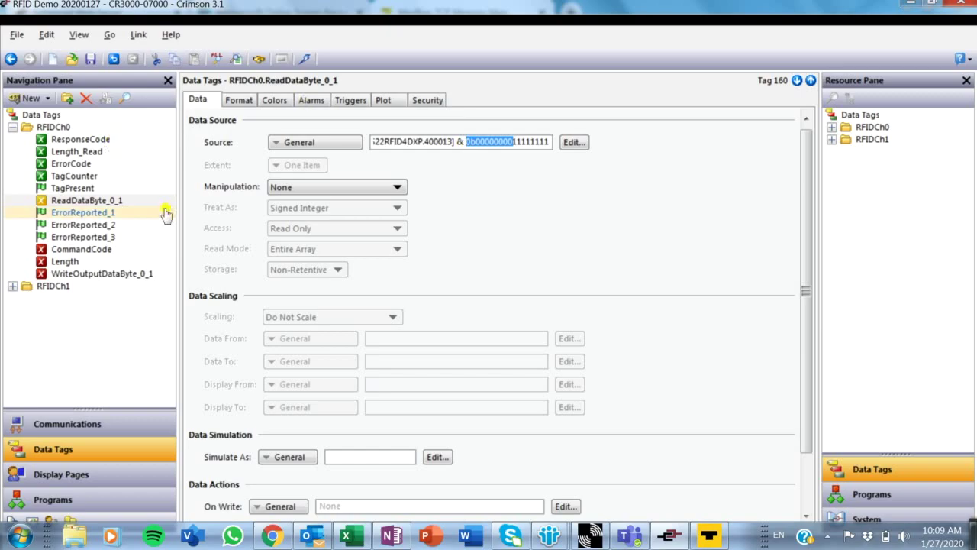
key("alt+Tab")
- Scroll to the RFID read data 0 table and highlight byte 0's 8-bit length at register 12
scroll(404, 326, "down", 5)
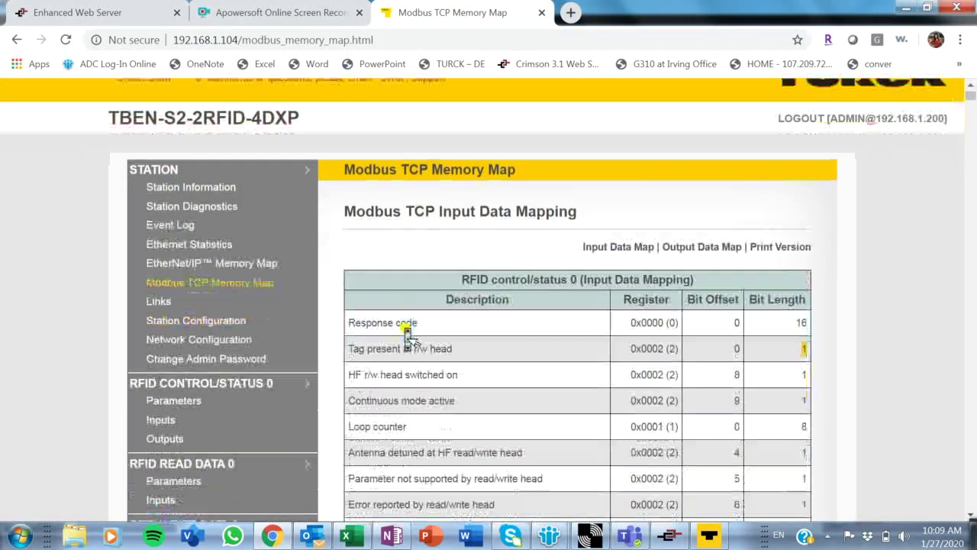
scroll(404, 329, "down", 15)
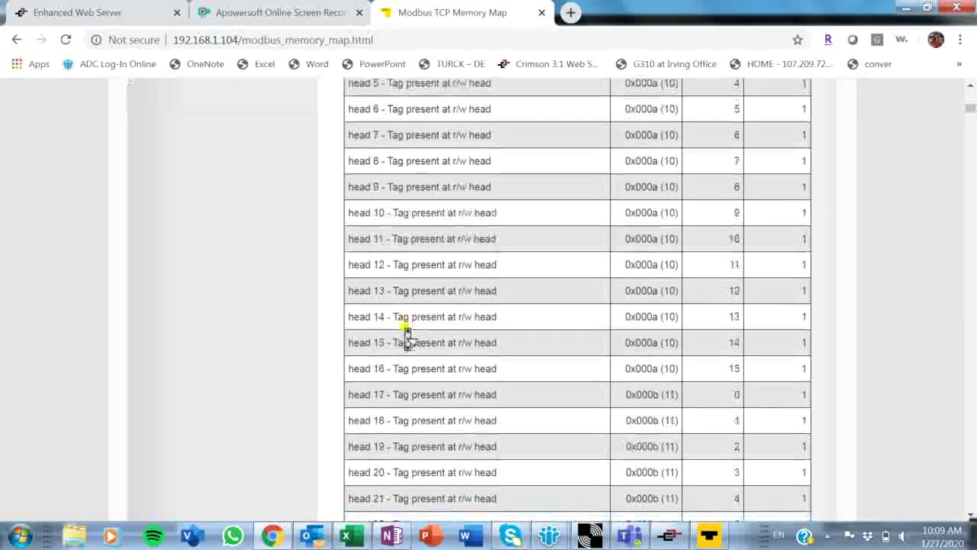
scroll(407, 336, "down", 1)
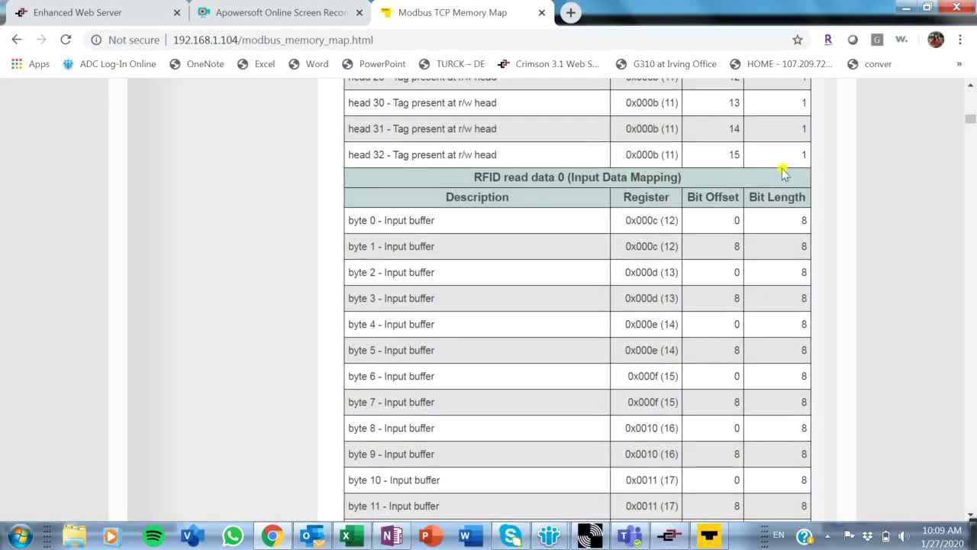
left_click(805, 220)
- Back in Crimson, inspect ReadDataByte_0_1's source expression, its register number and mask bits
key("alt+Tab")
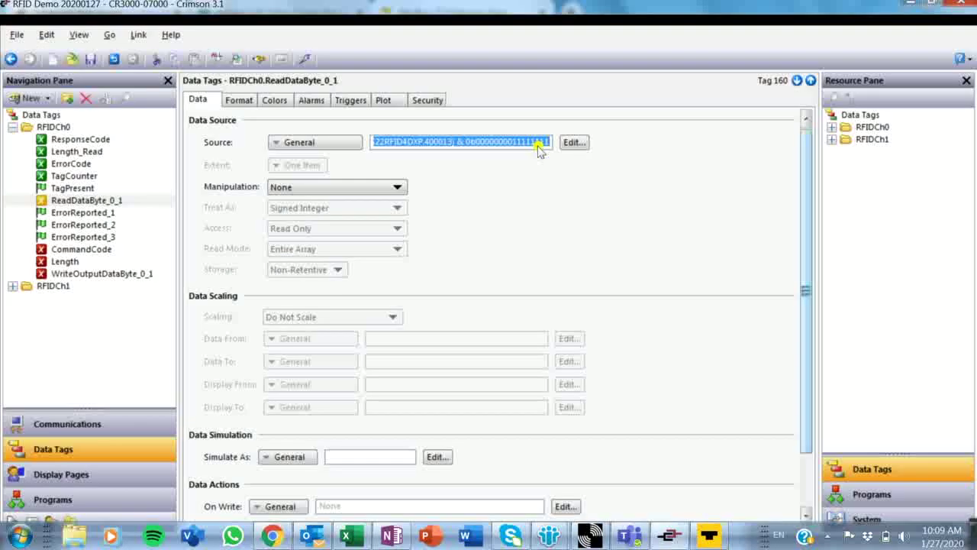
left_click(495, 142)
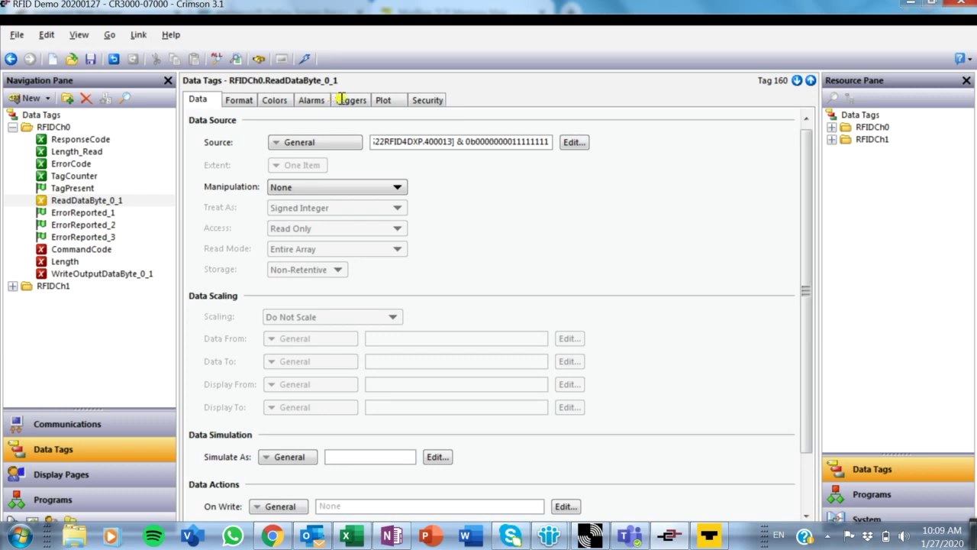
left_click_drag(514, 142, 470, 144)
left_click(440, 142)
left_click(117, 203)
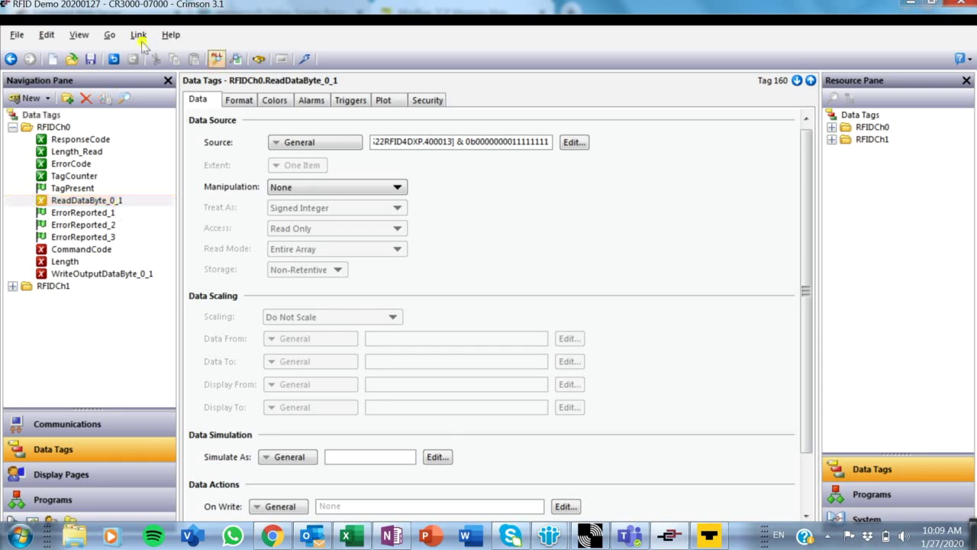
key("ctrl+Tab")
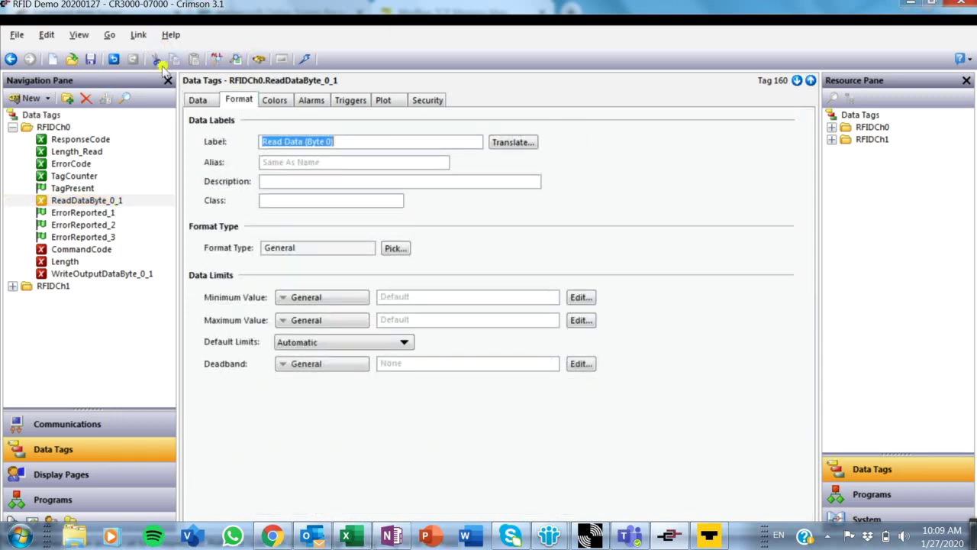
left_click(213, 100)
- Check the CommandCode tag's 402049 address, then bring the TBEN memory map back up
left_click(84, 249)
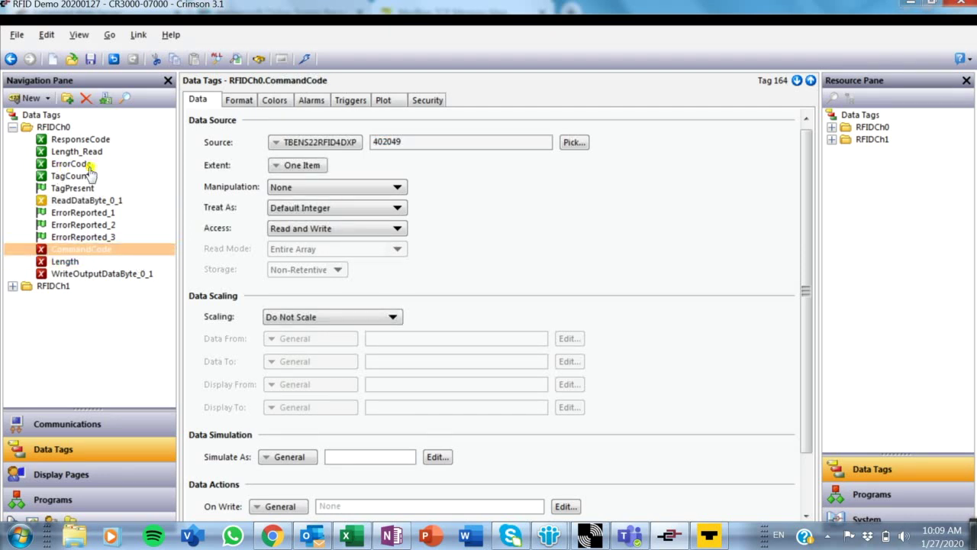
left_click(507, 142)
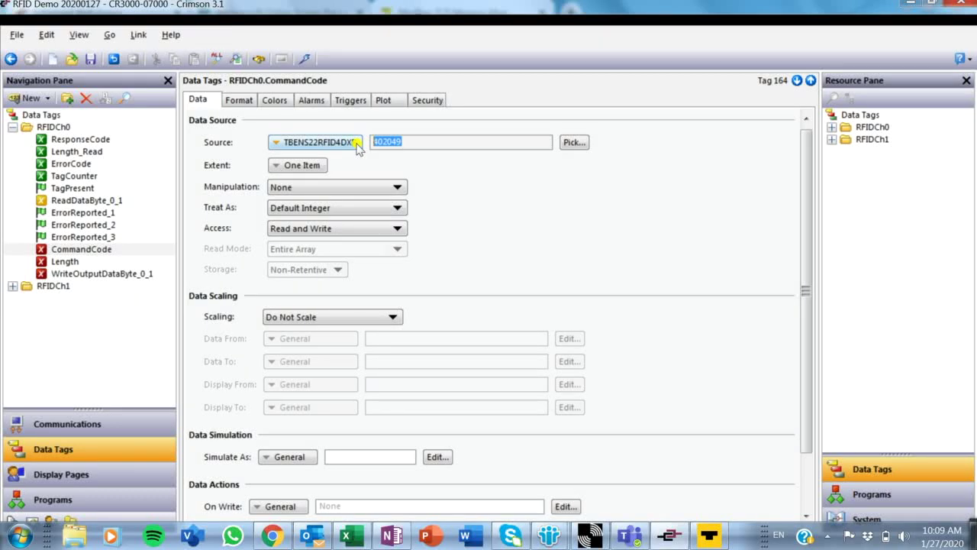
left_click(272, 536)
- Find register 2048, the 16-bit Command code, on the memory map page, then return to Crimson
key("ctrl+f")
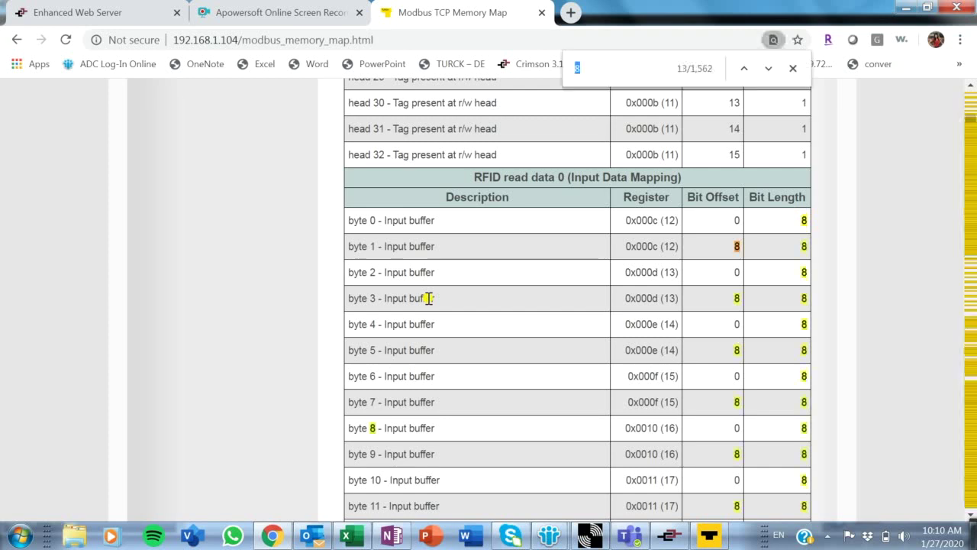
type("2048")
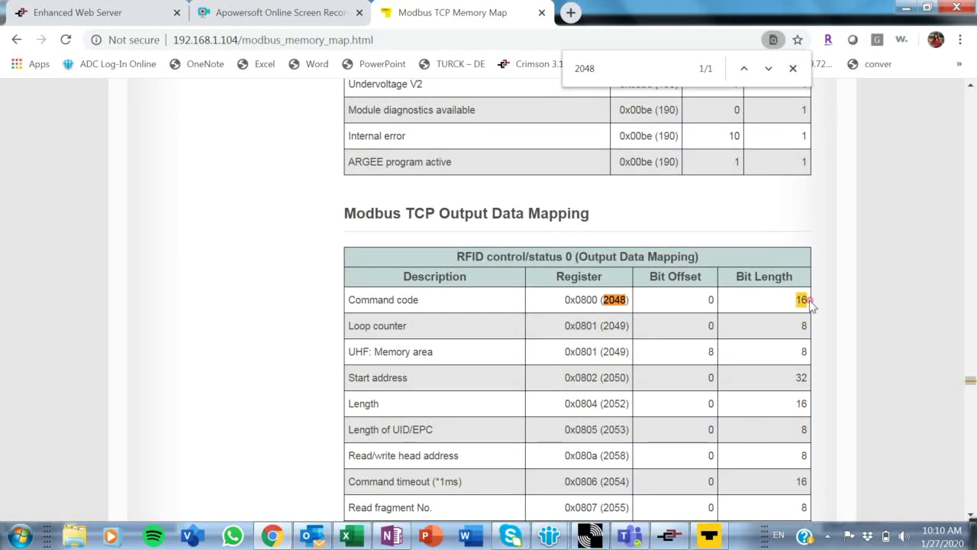
key("alt+Tab")
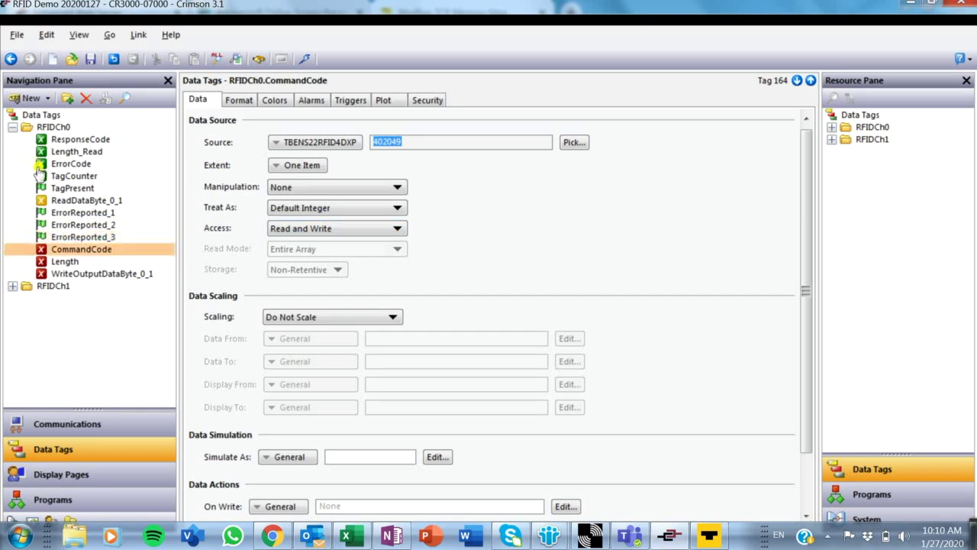
- Review the Length (402053), WriteOutputDataByte_0_1 and ResponseCode mappings, then open RFIDMainPage
left_click(44, 261)
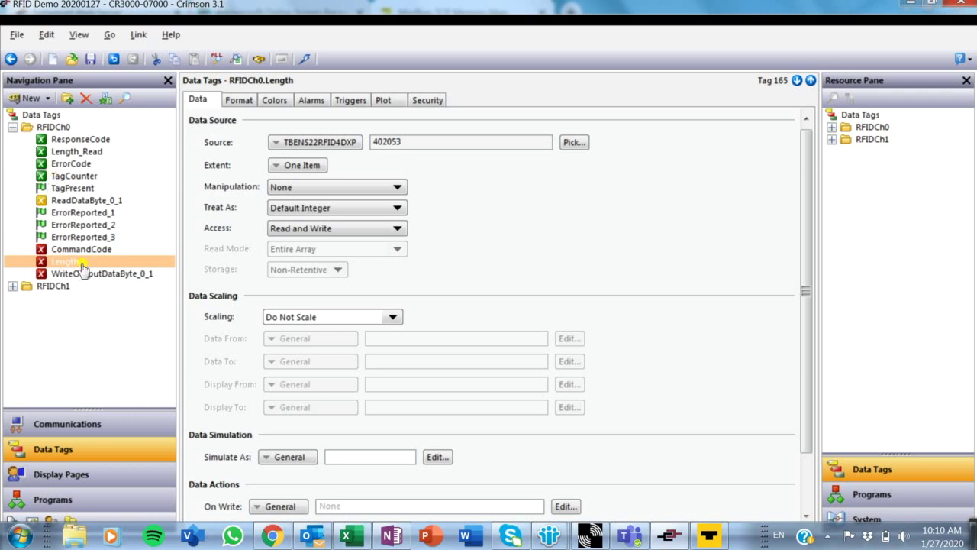
left_click(451, 137)
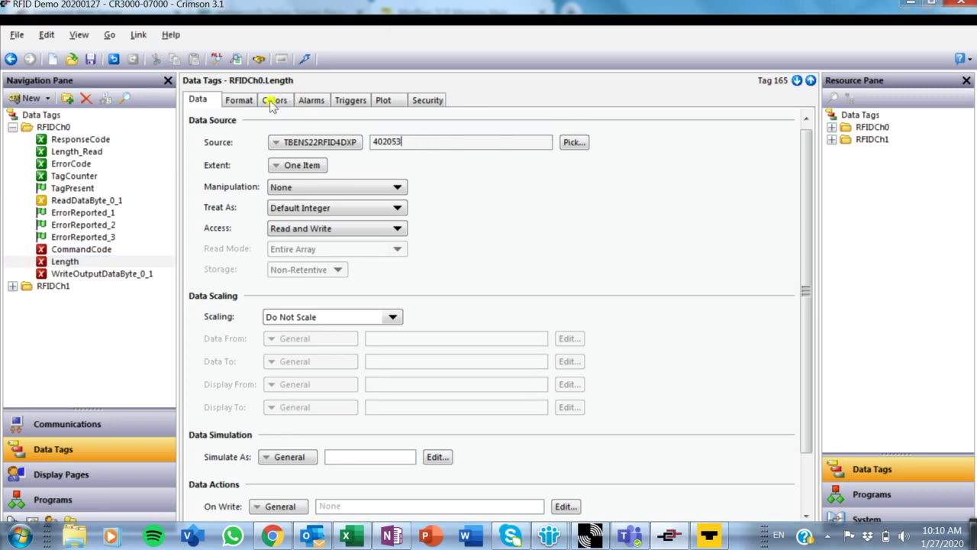
left_click(131, 274)
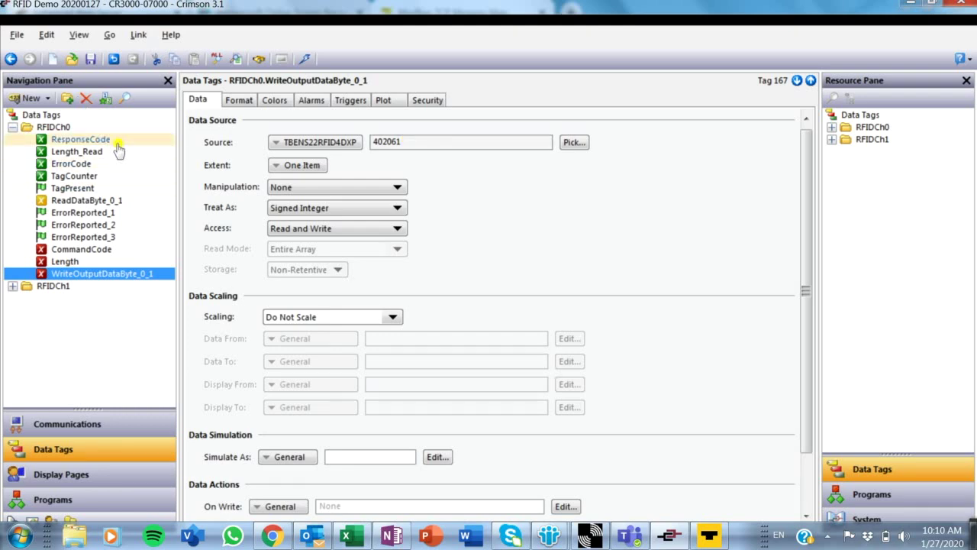
left_click(80, 139)
left_click(61, 474)
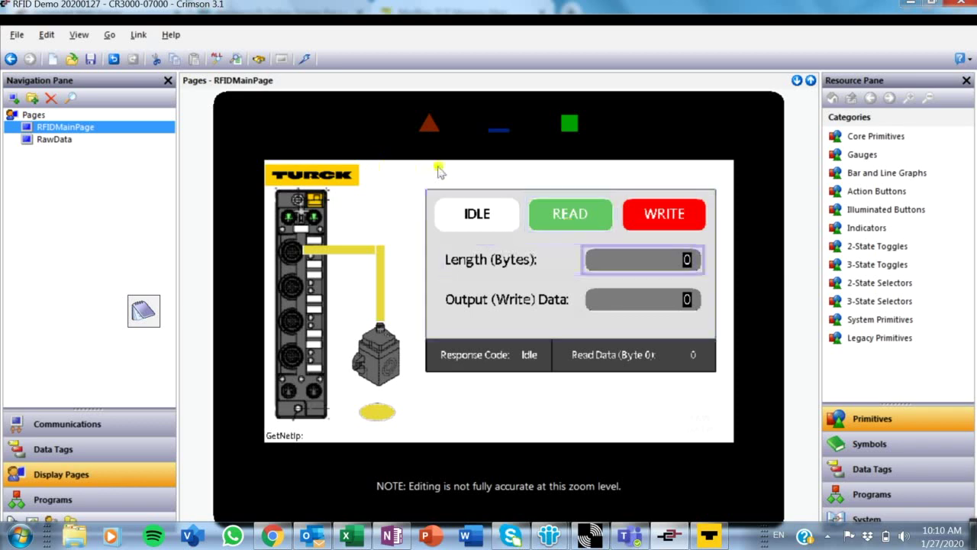
- Select the Length (Bytes) and Output (Write) Data fields on RFIDMainPage, then clear the selection
left_click(687, 261)
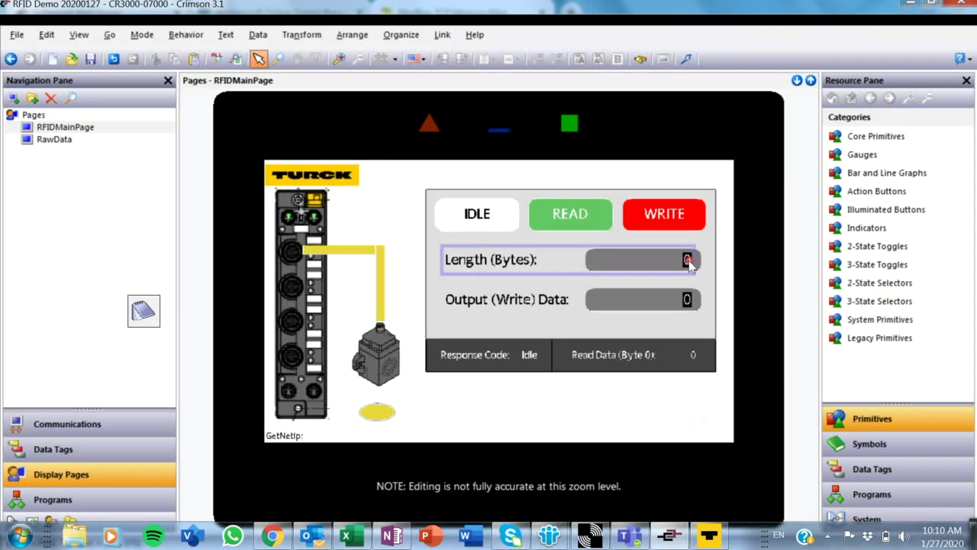
left_click(691, 261)
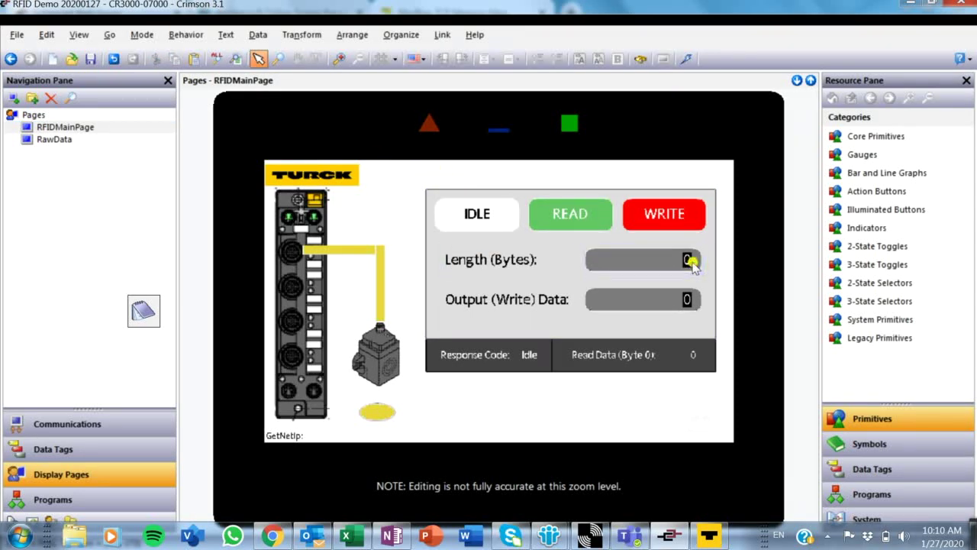
left_click(690, 261)
left_click(686, 300)
left_click(687, 301)
- Show the RFIDCh0 data tags beside the page, try placing WriteOutputDataByte_0_1, and select the READ button
left_click(908, 470)
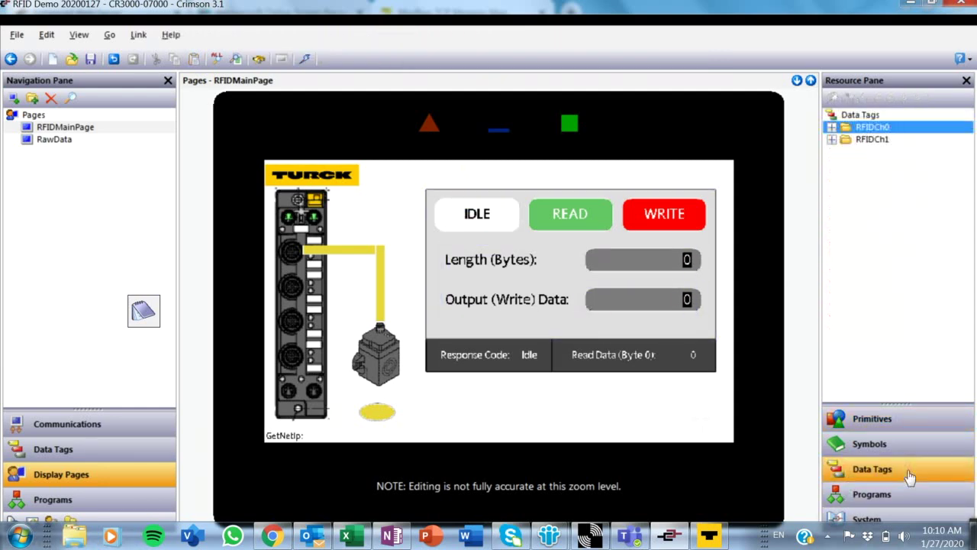
left_click(831, 127)
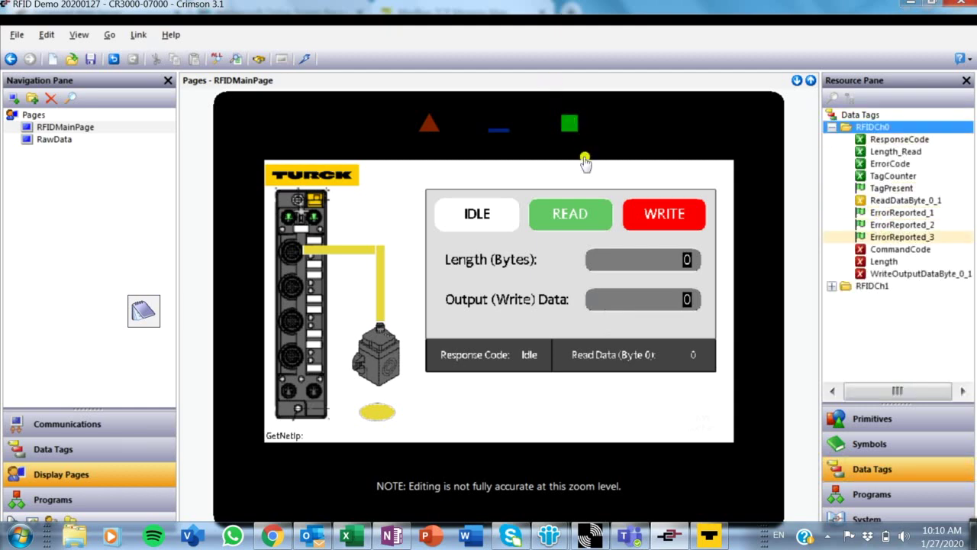
left_click(889, 273)
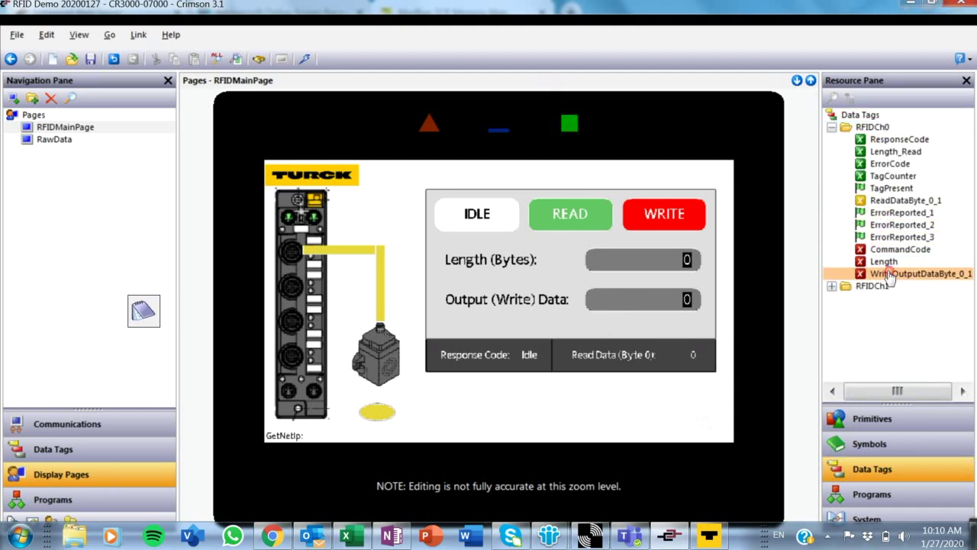
mouse_move(594, 185)
left_mouse_down()
mouse_move(571, 210)
mouse_move(626, 233)
mouse_move(588, 221)
mouse_move(592, 231)
left_mouse_up()
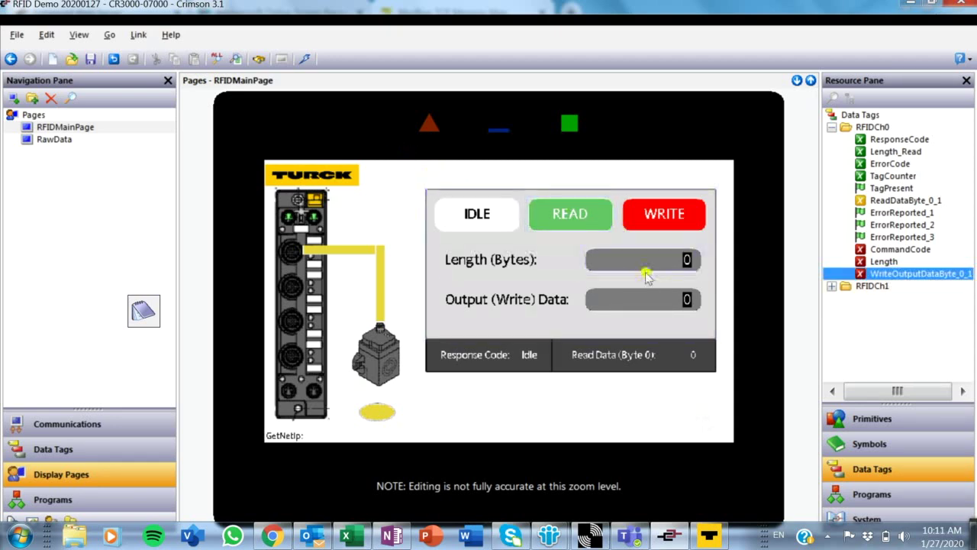
left_click(565, 221)
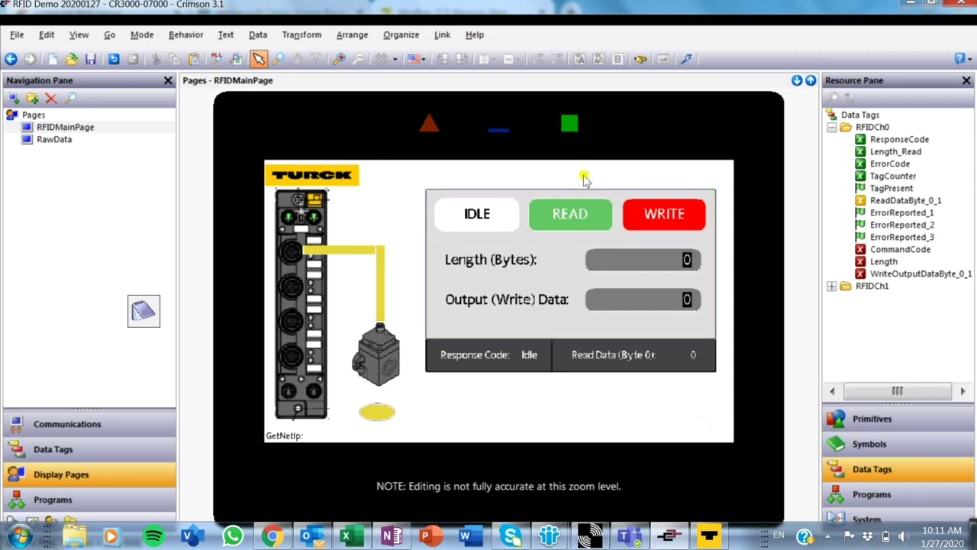
left_click(573, 212)
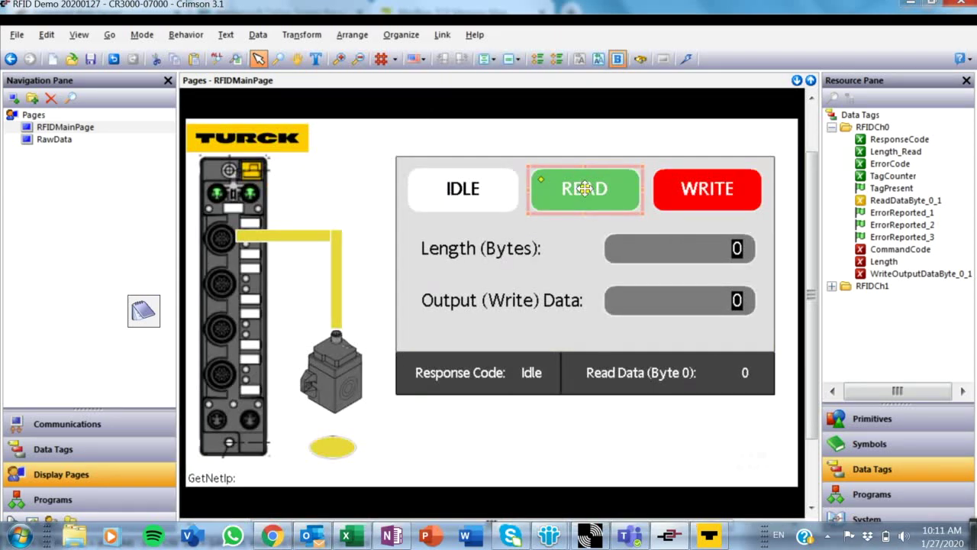
key("Return")
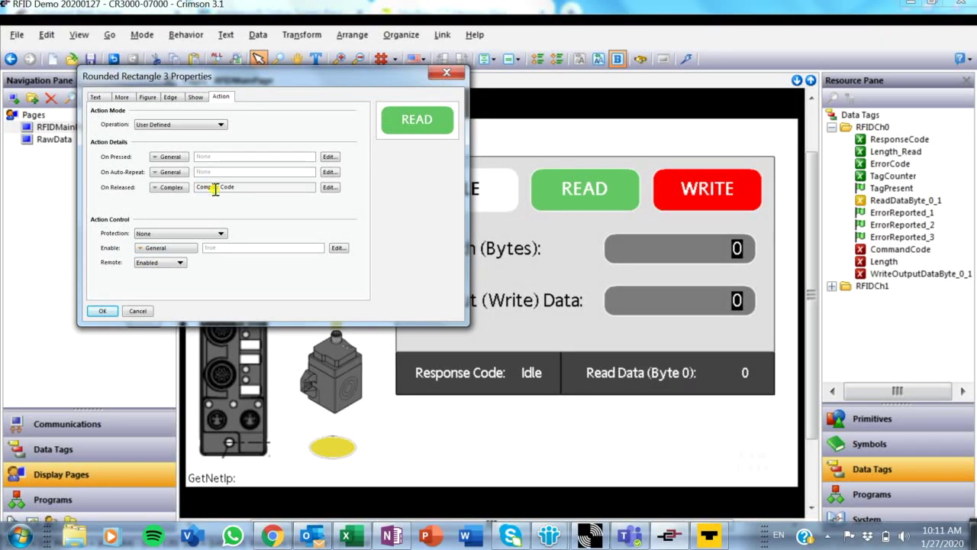
left_click(330, 187)
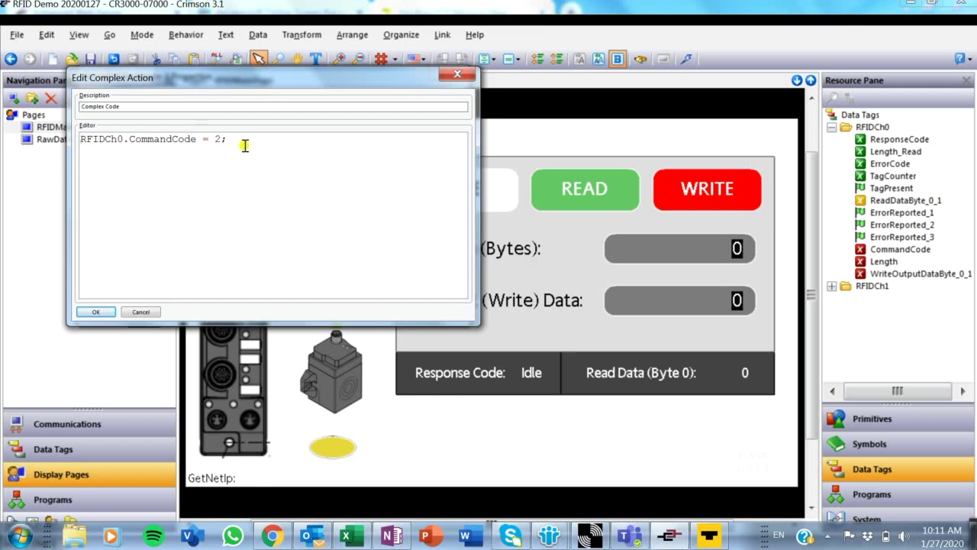
left_click(96, 312)
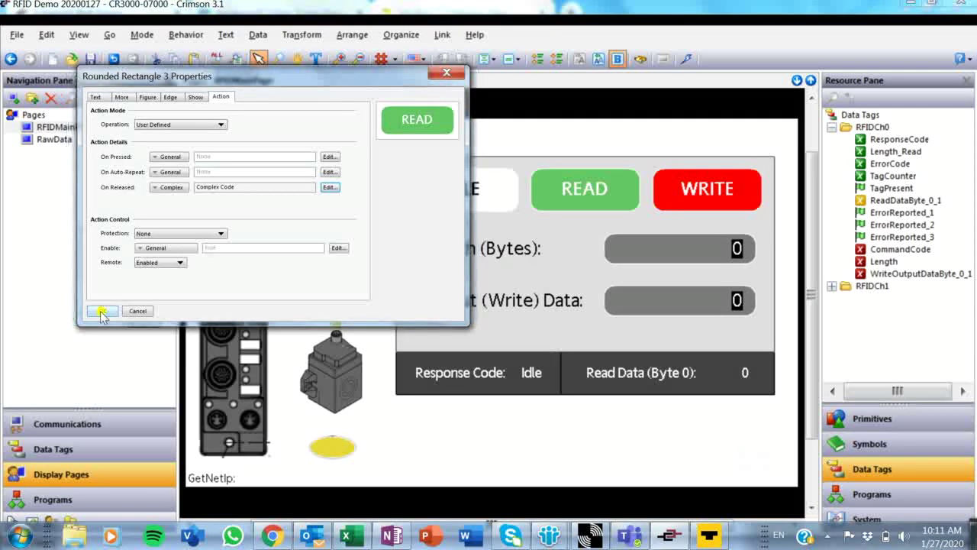
left_click(139, 311)
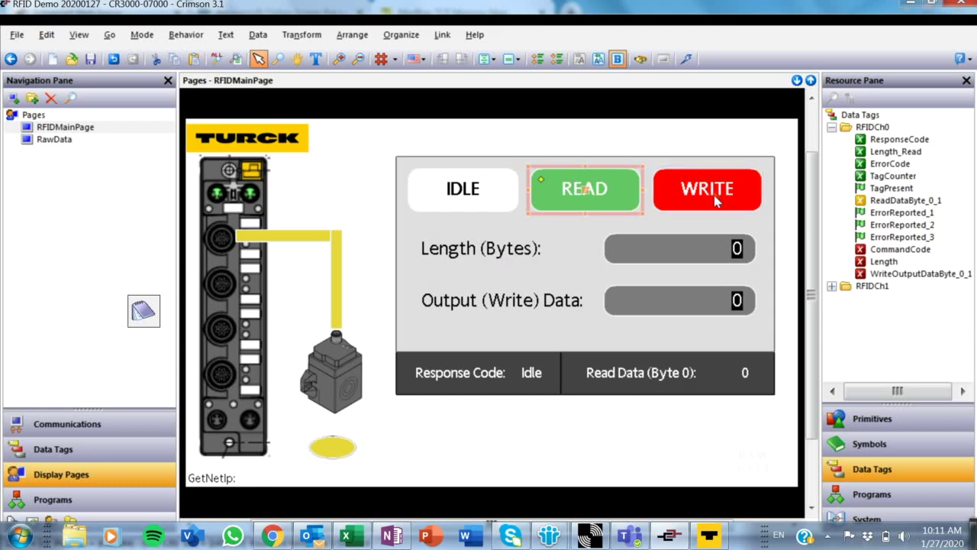
key("shift+Tab")
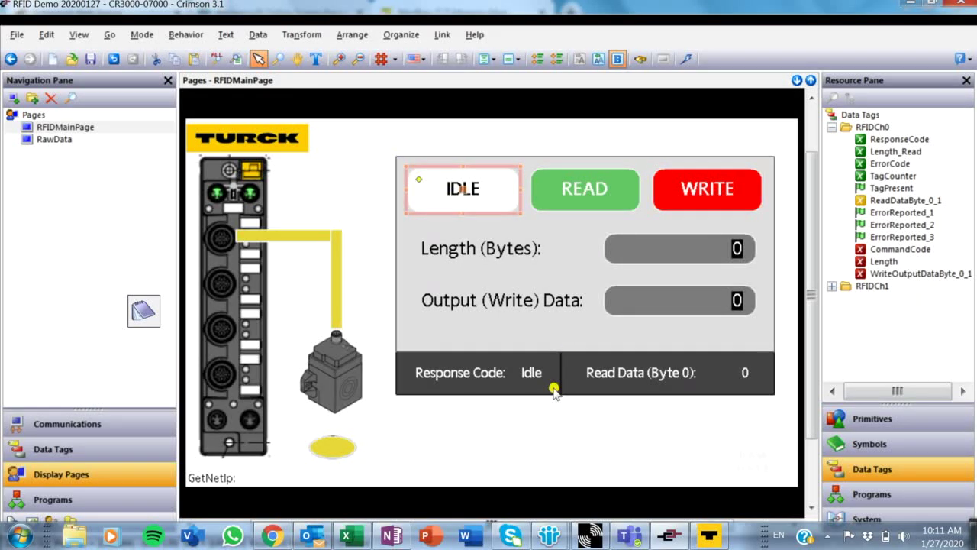
left_click(391, 308)
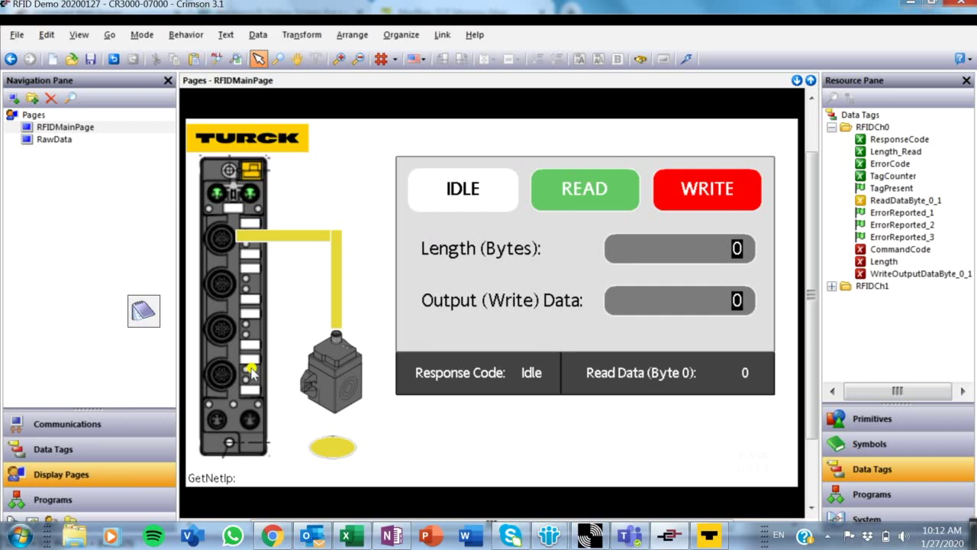
key("ctrl+2")
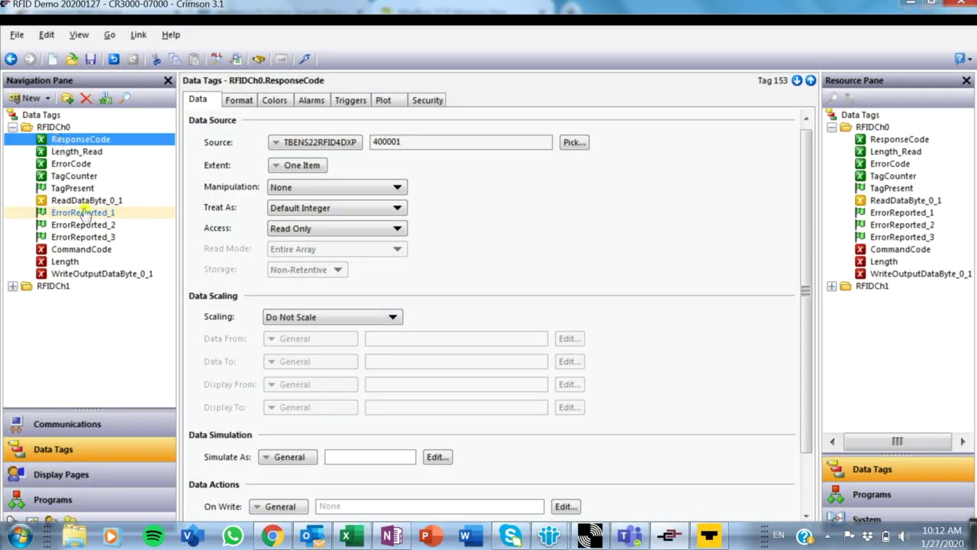
key("ctrl+3")
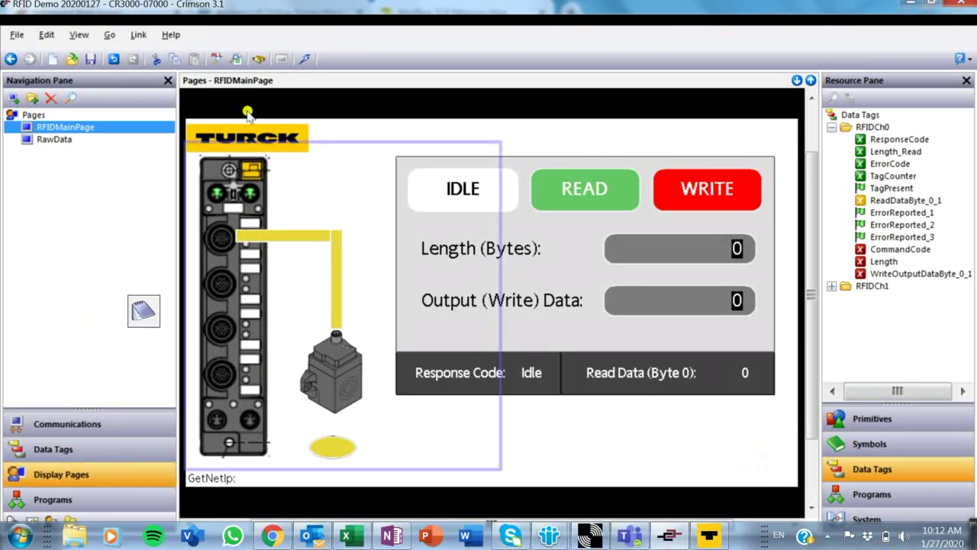